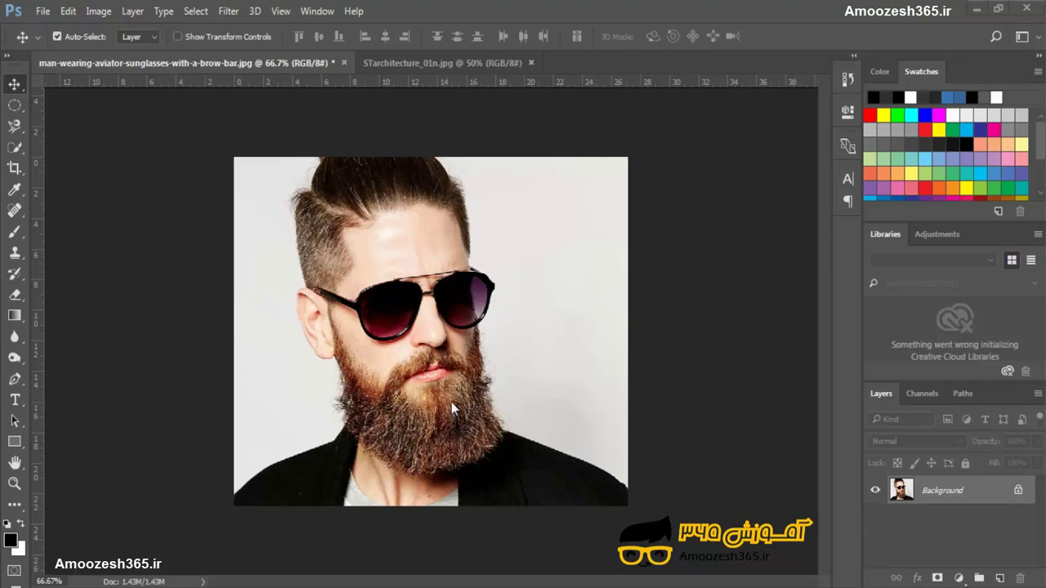
- Zoom the portrait to 200% so the aviator sunglasses fill the window
left_click(587, 160)
left_click(487, 287)
left_click(477, 314)
key("ctrl+plus")
key("ctrl+plus")
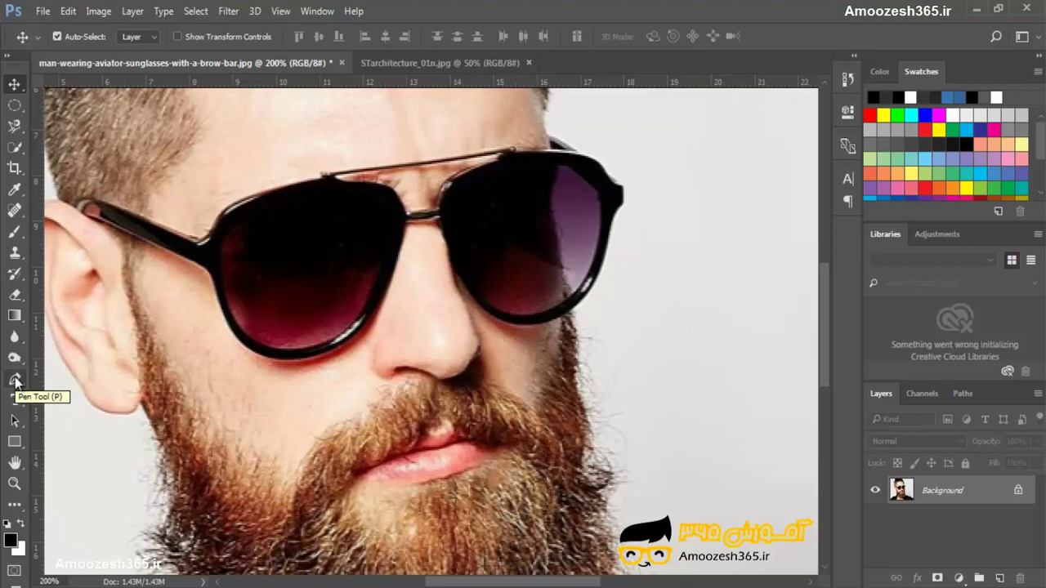
- Trace a closed Pen path around the left lens, redoing a misplaced bottom anchor
left_click(14, 380)
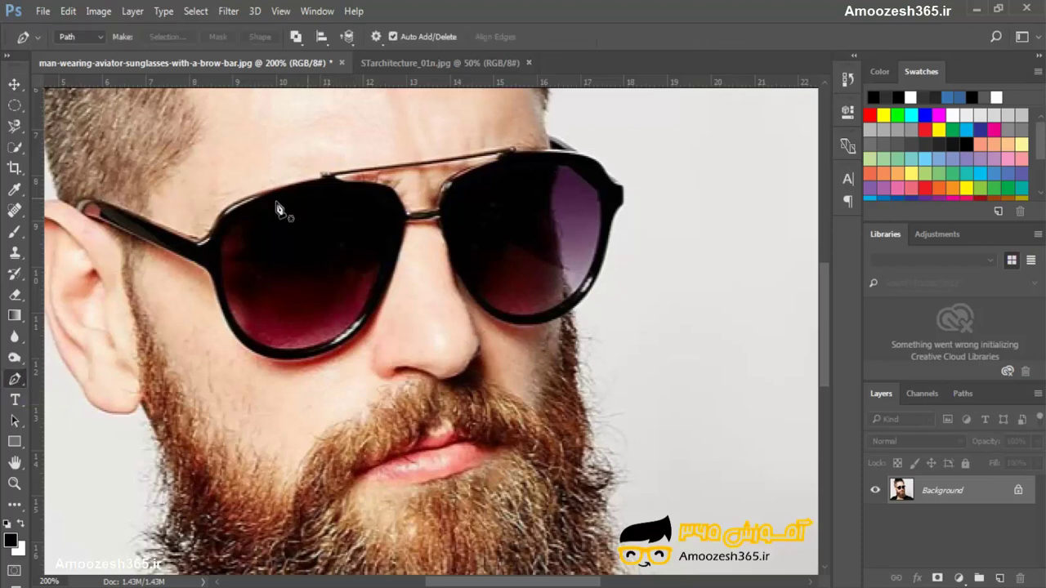
left_click(231, 236)
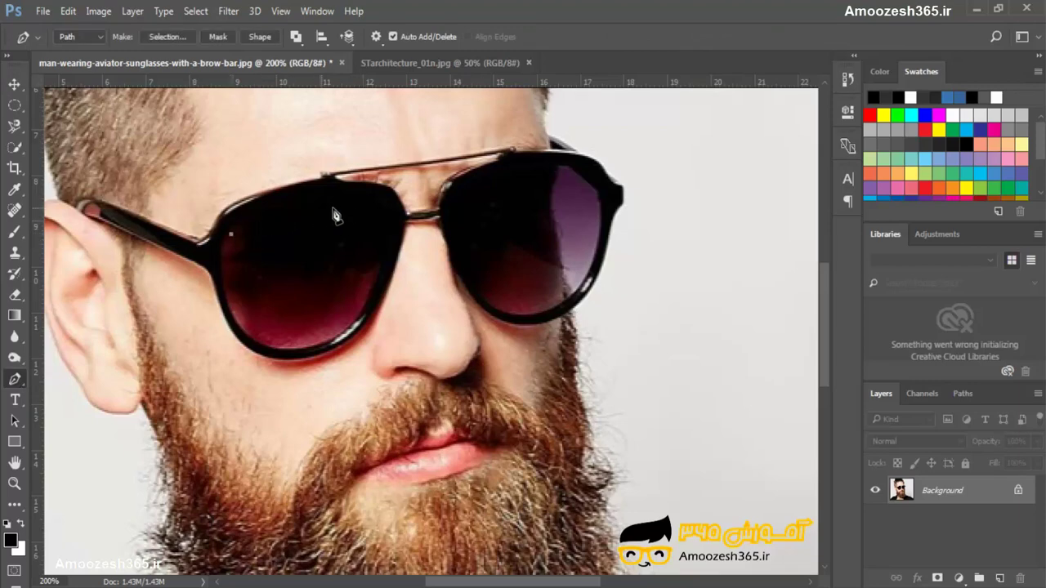
left_click(386, 209)
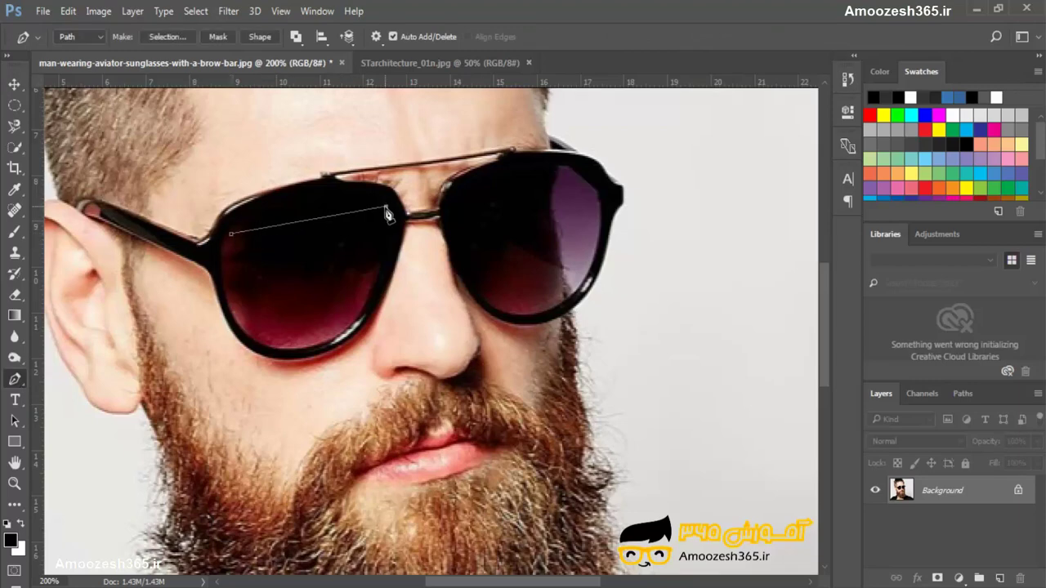
left_click_drag(388, 215, 474, 250)
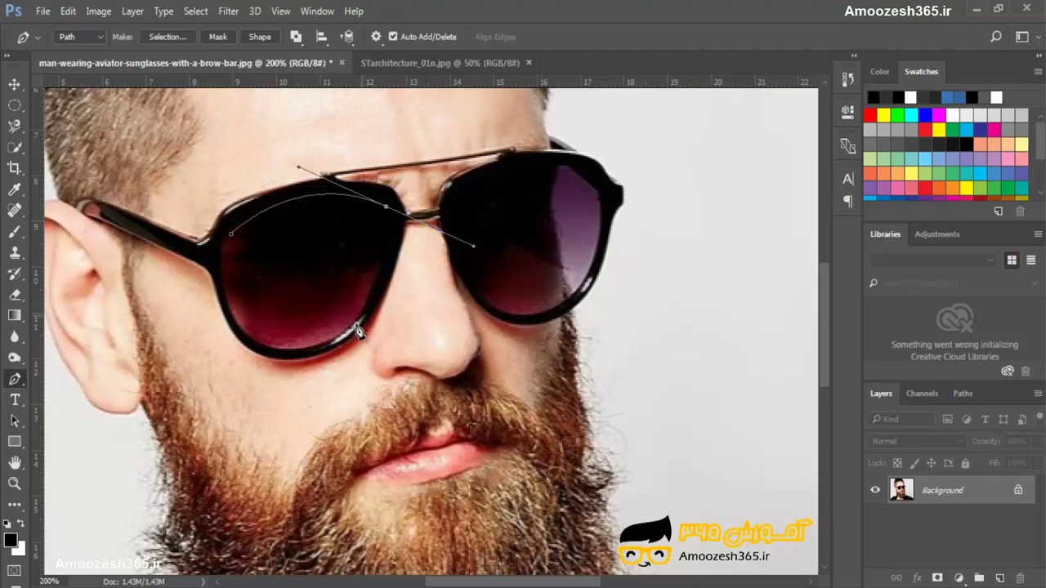
left_click_drag(301, 351, 257, 352)
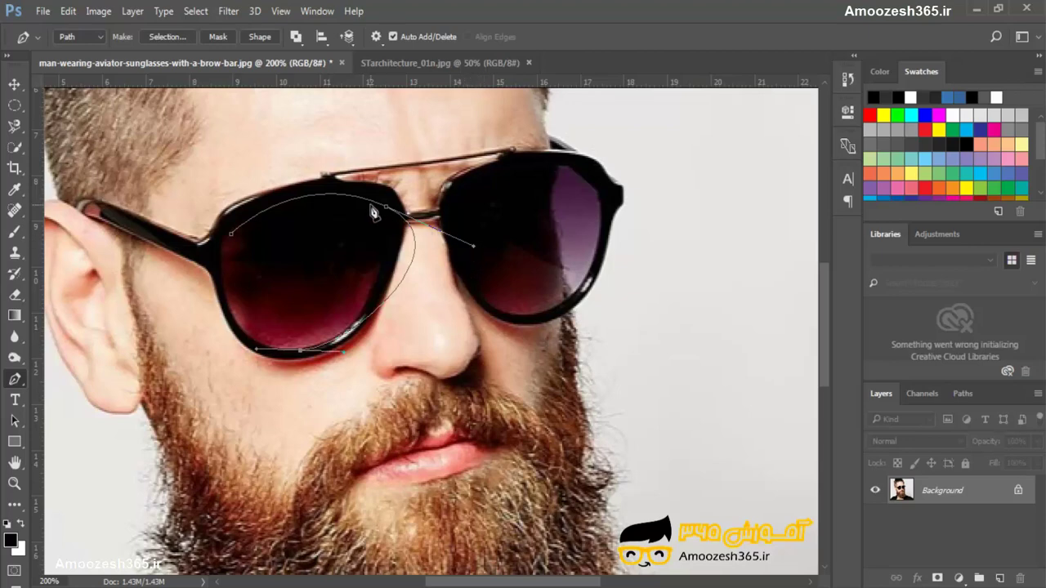
key("ctrl+z")
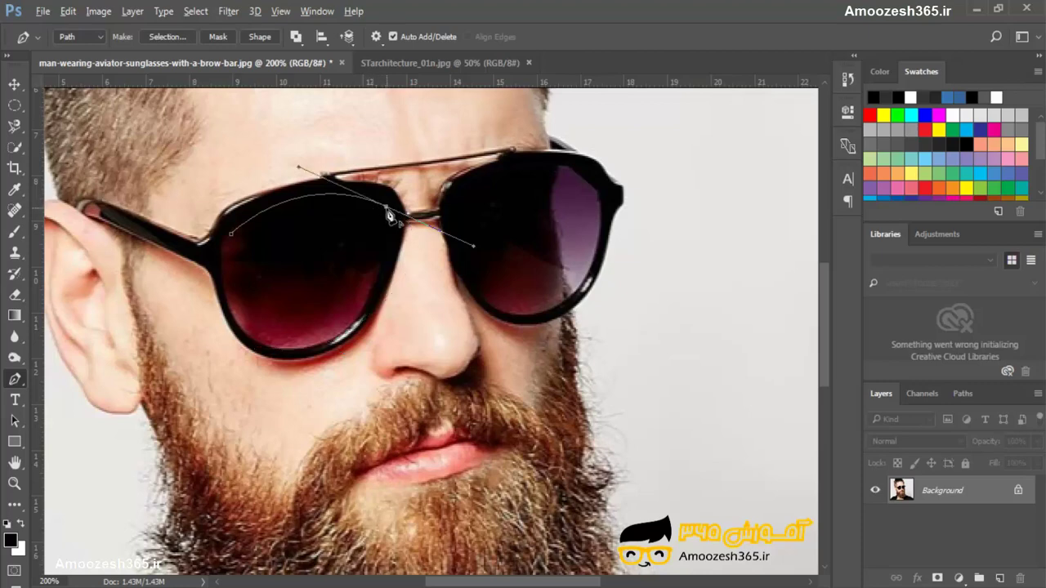
left_click(387, 206, "alt")
left_click_drag(305, 349, 220, 370)
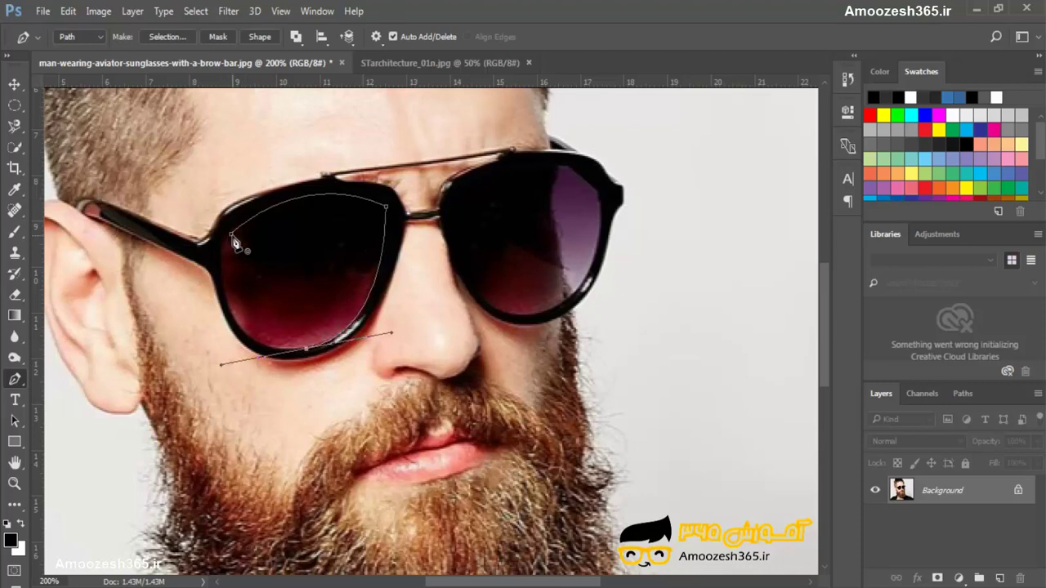
left_click_drag(234, 241, 249, 211)
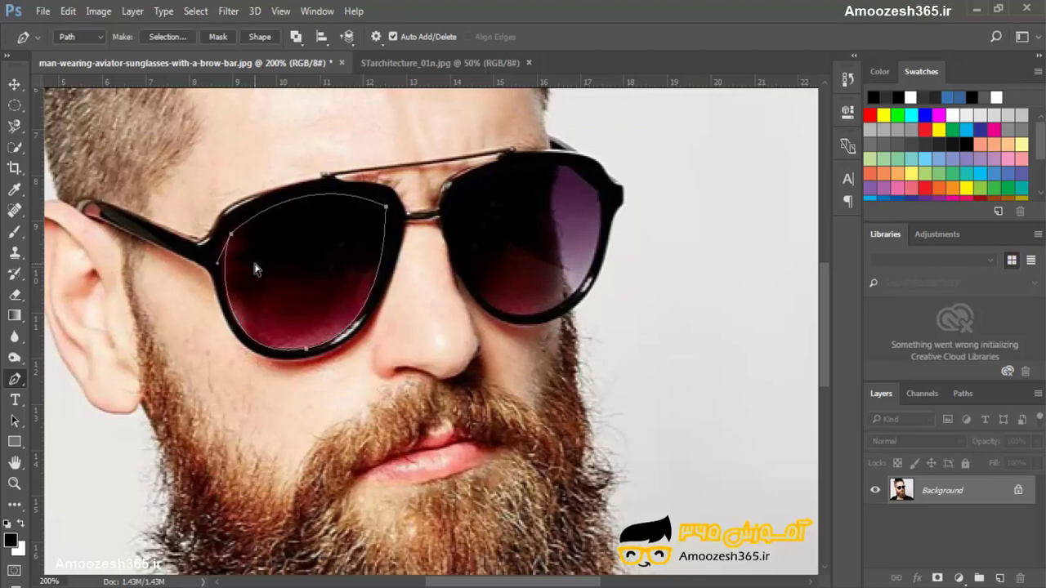
- Adjust the bottom anchor and curve to hug the lower rim, then re-close the path
left_click(305, 351, "ctrl")
left_click_drag(308, 353, 309, 350)
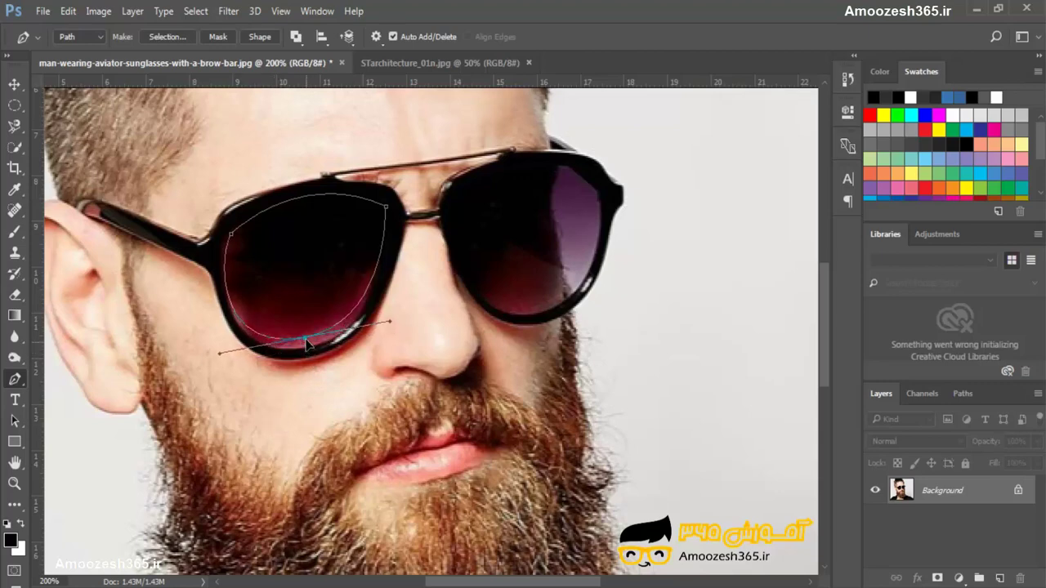
mouse_move(393, 330)
left_mouse_down()
mouse_move(360, 337)
mouse_move(394, 337)
left_mouse_up()
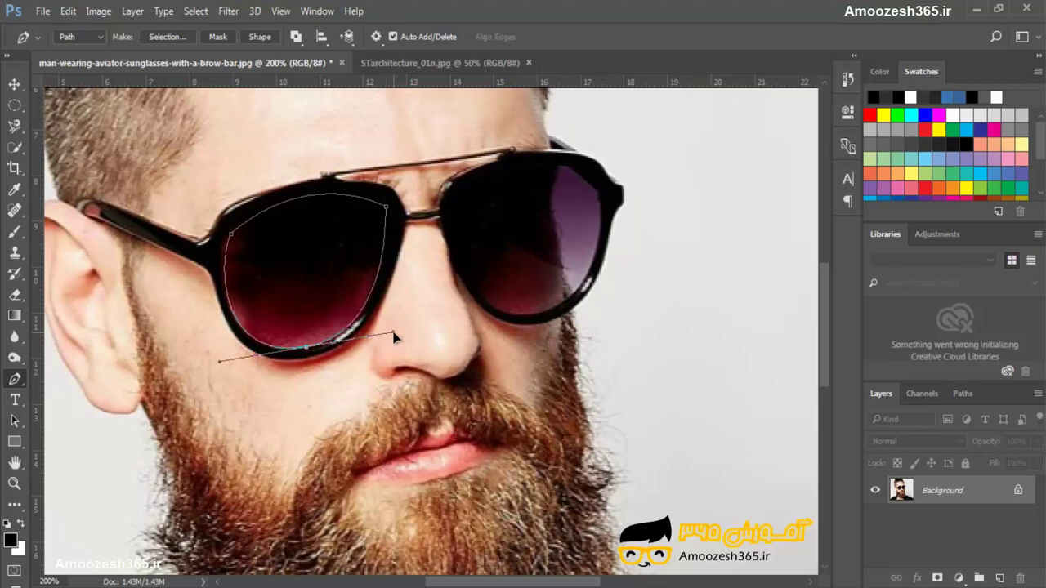
left_click(232, 236)
left_click_drag(231, 236, 227, 240)
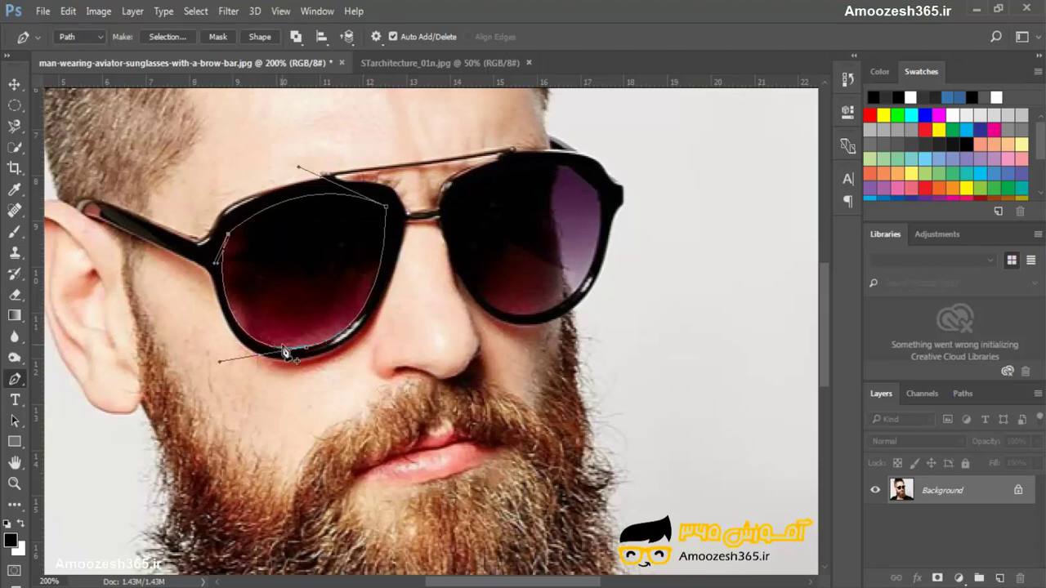
- Convert the left-lens path into a selection and open Select and Mask
left_click(170, 38)
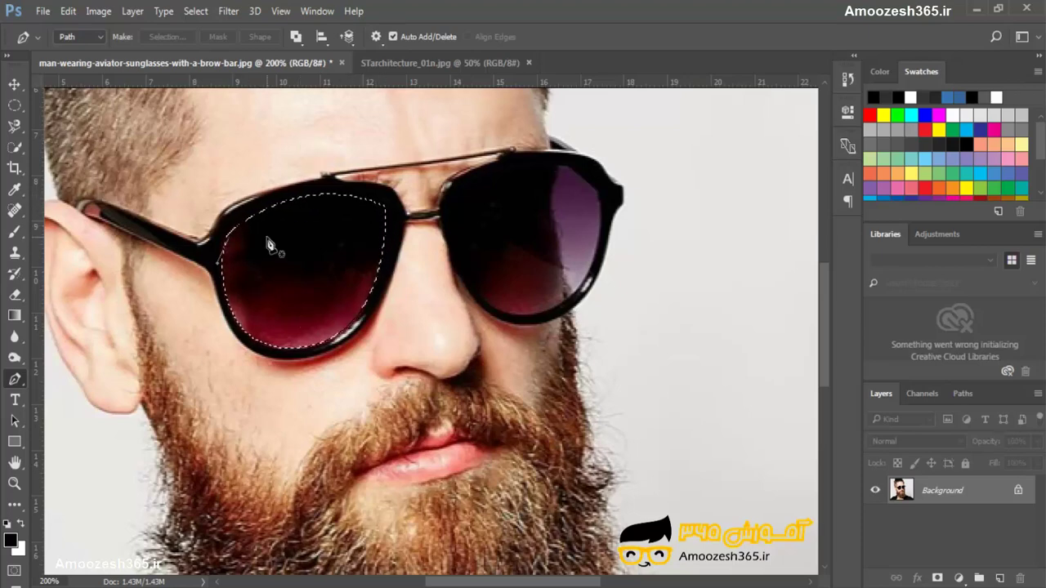
left_click(197, 11)
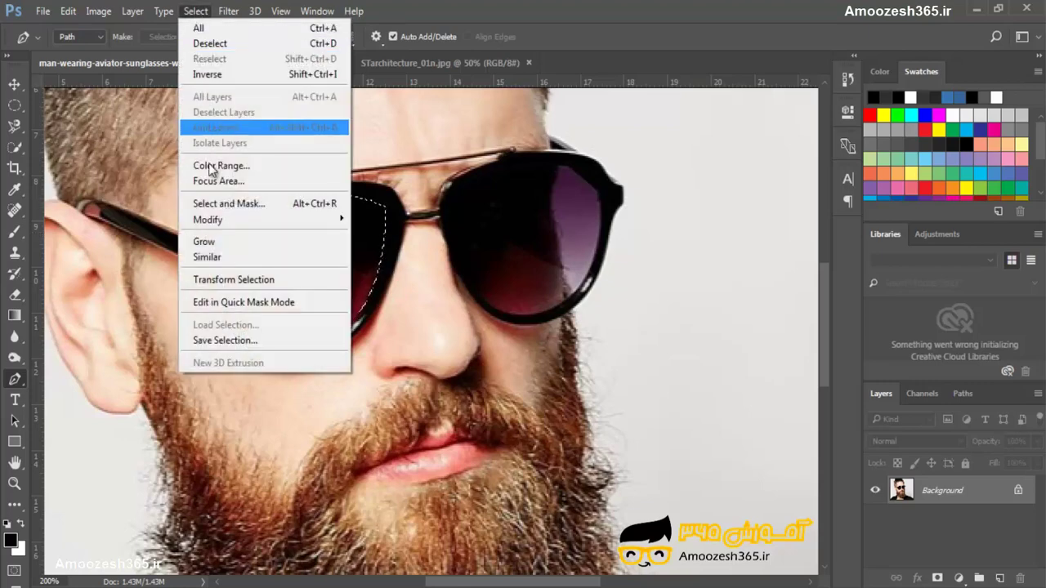
left_click(260, 209)
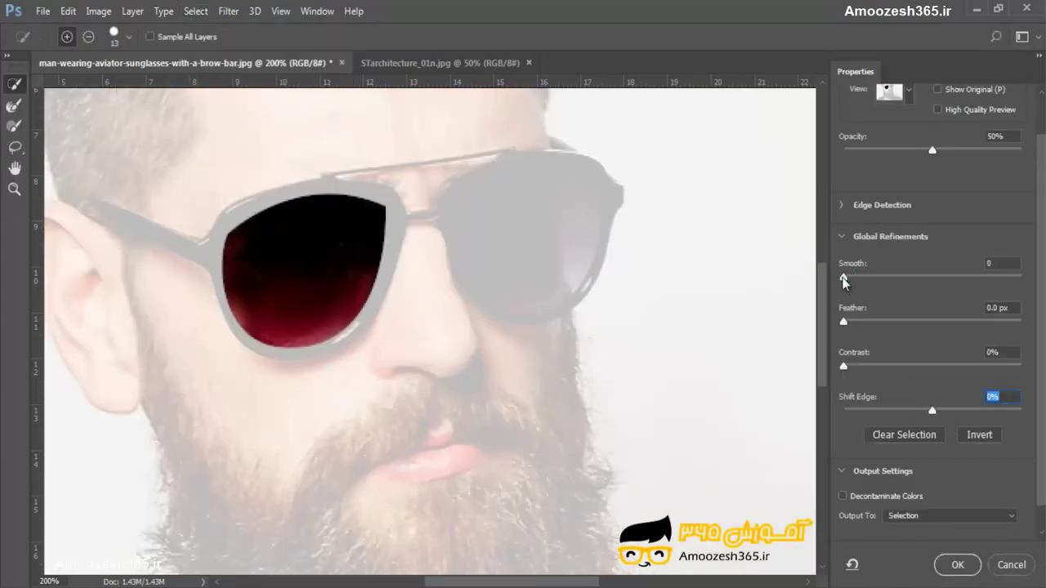
- Refine the lens with Smooth 5, Feather 0.4 px, Shift Edge -8%, output to a new layer
left_click_drag(843, 277, 849, 280)
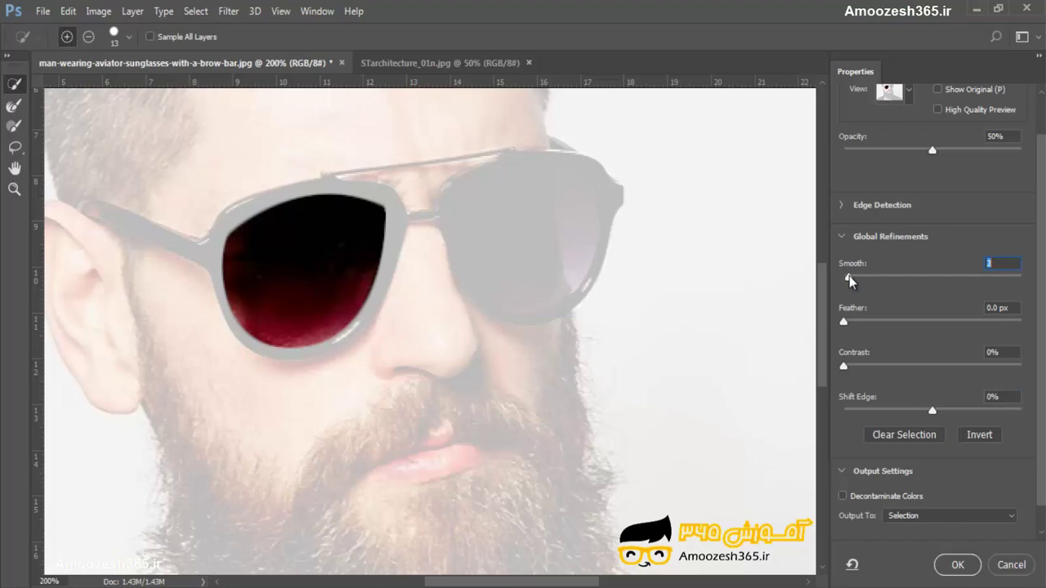
left_click_drag(850, 281, 853, 278)
left_click_drag(845, 329, 849, 327)
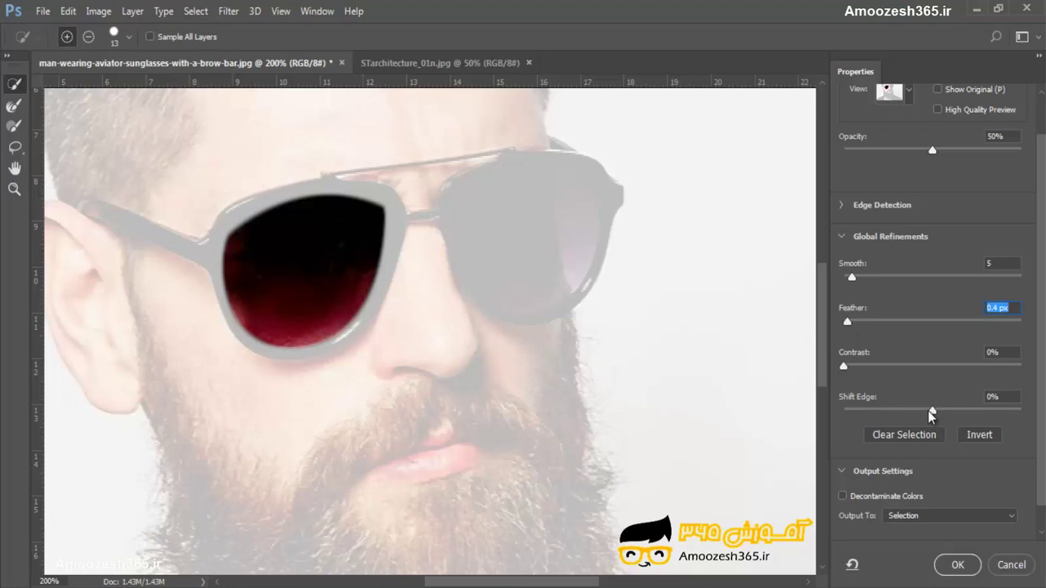
left_click_drag(934, 411, 924, 411)
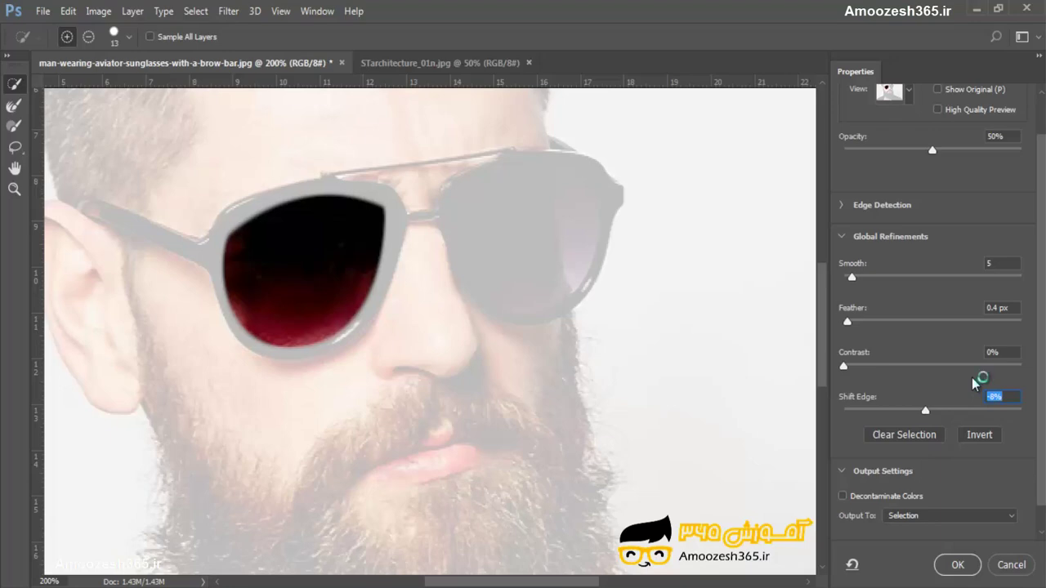
left_click_drag(1041, 472, 1040, 501)
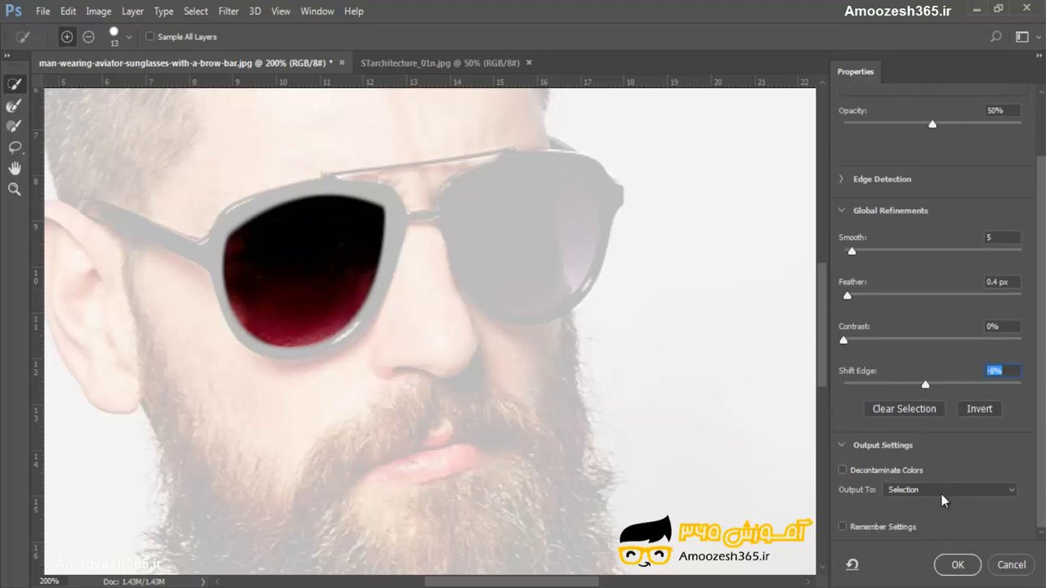
left_click(946, 495)
left_click(918, 527)
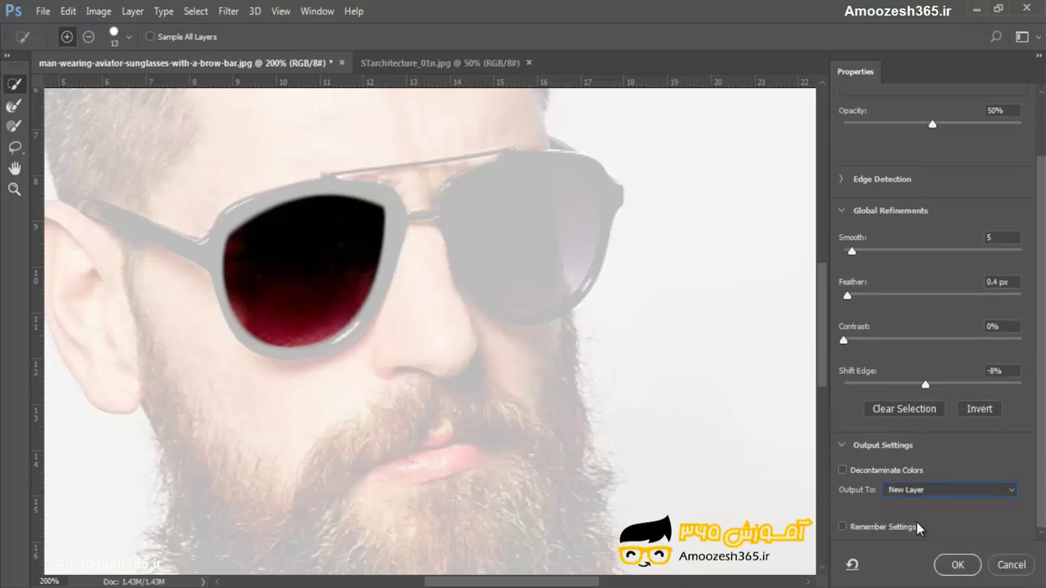
left_click(957, 565)
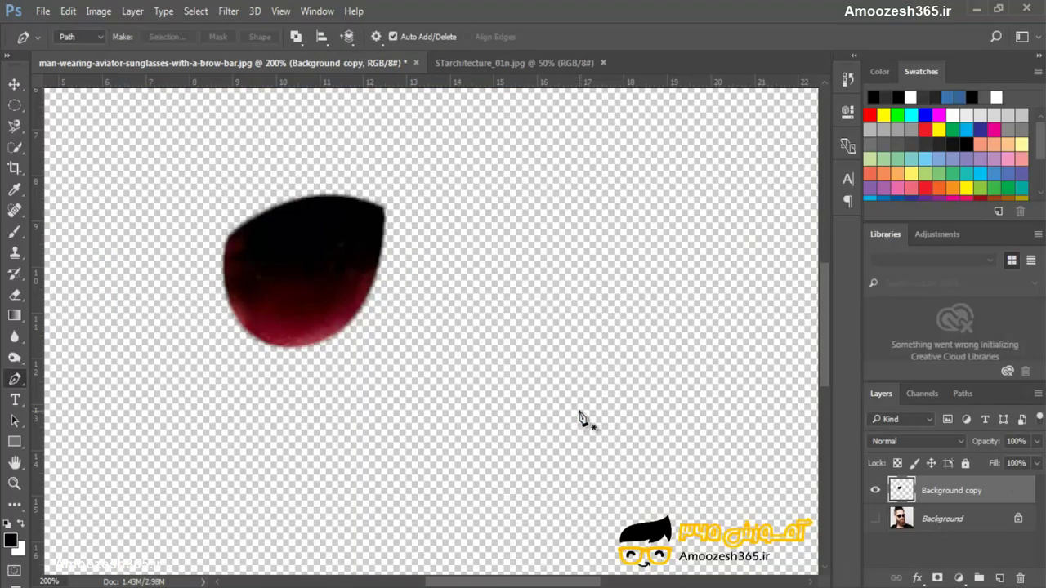
- Show and select the Background layer, then trace a closed path around the right lens
left_click(875, 518)
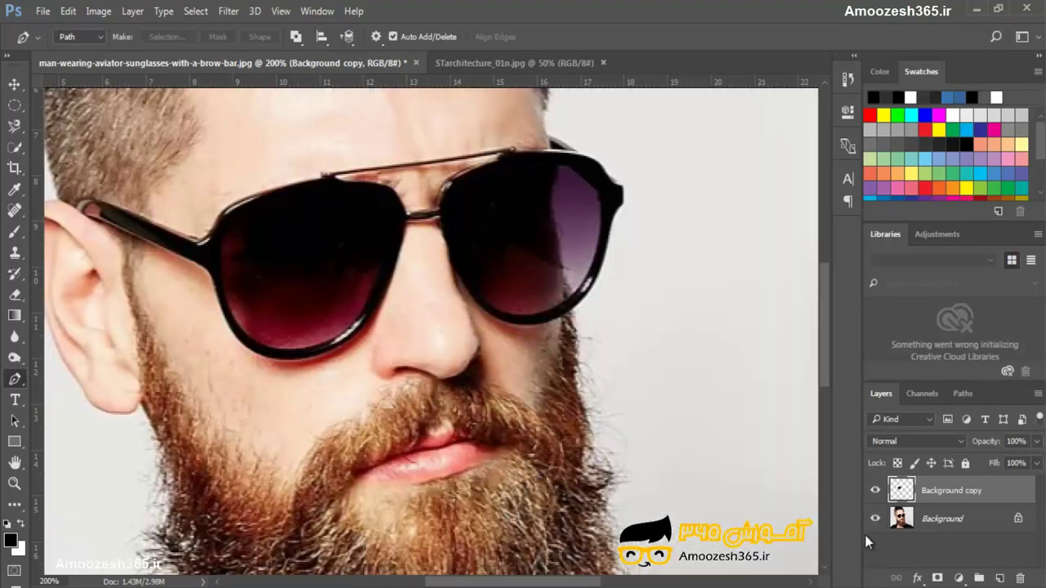
left_click(932, 527)
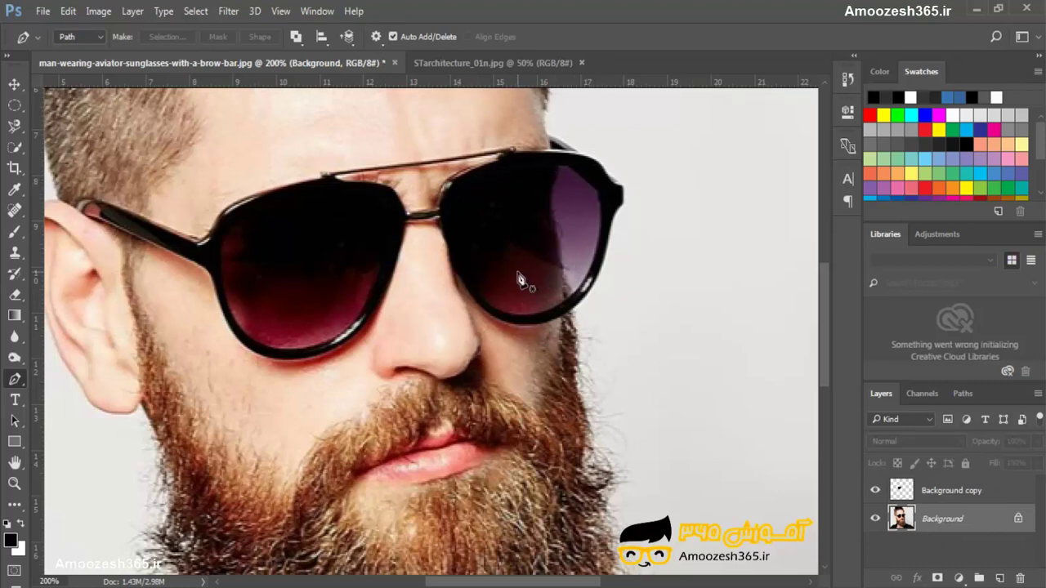
left_click(456, 196)
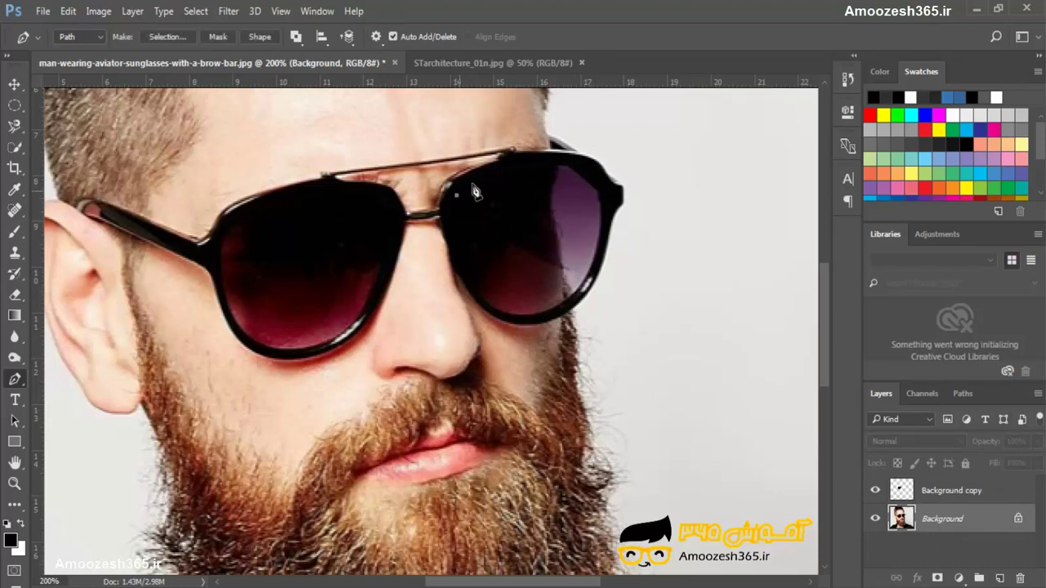
left_click_drag(568, 170, 649, 190)
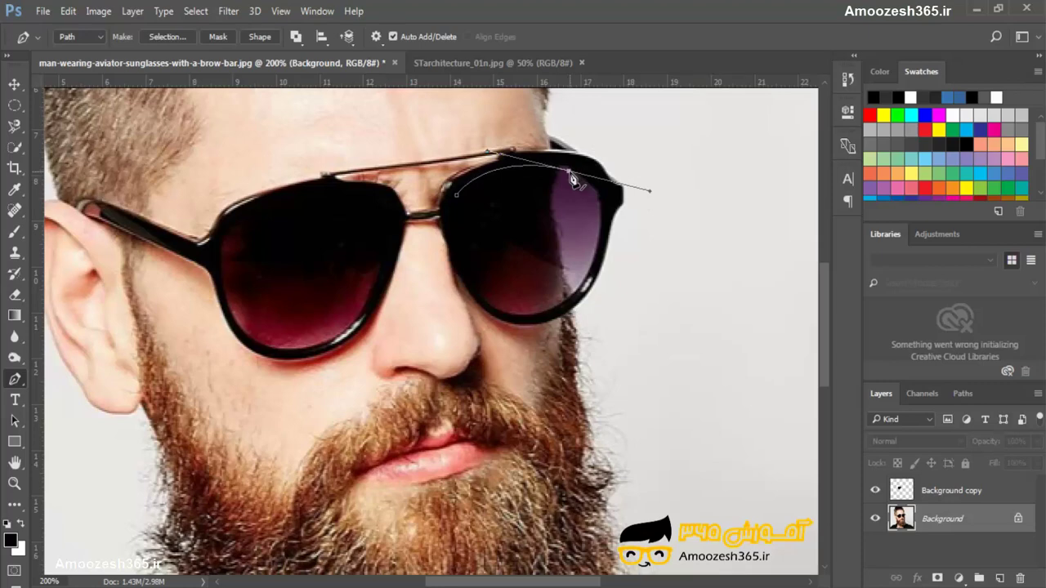
left_click(568, 171, "alt")
left_click(597, 194)
left_click_drag(533, 315, 454, 335)
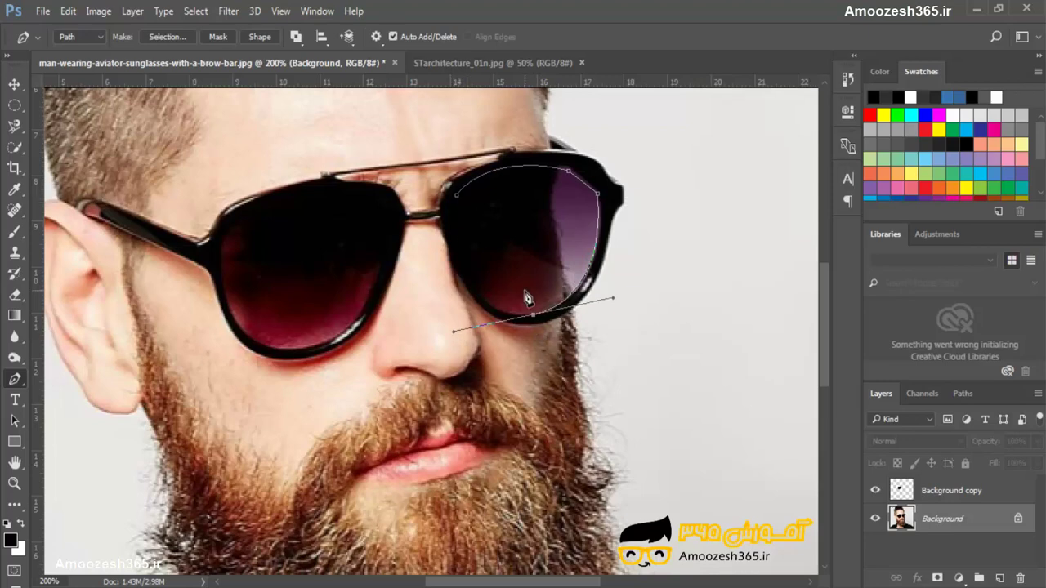
left_click(457, 195)
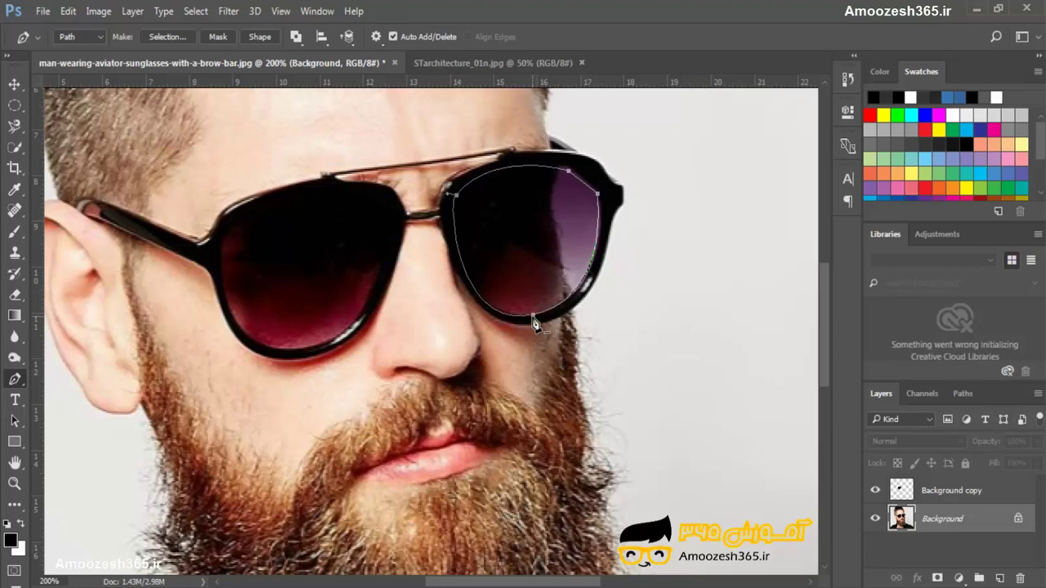
- Reshape the bottom curve and top anchor so the path fits the right lens rim
left_click_drag(535, 317, 459, 332)
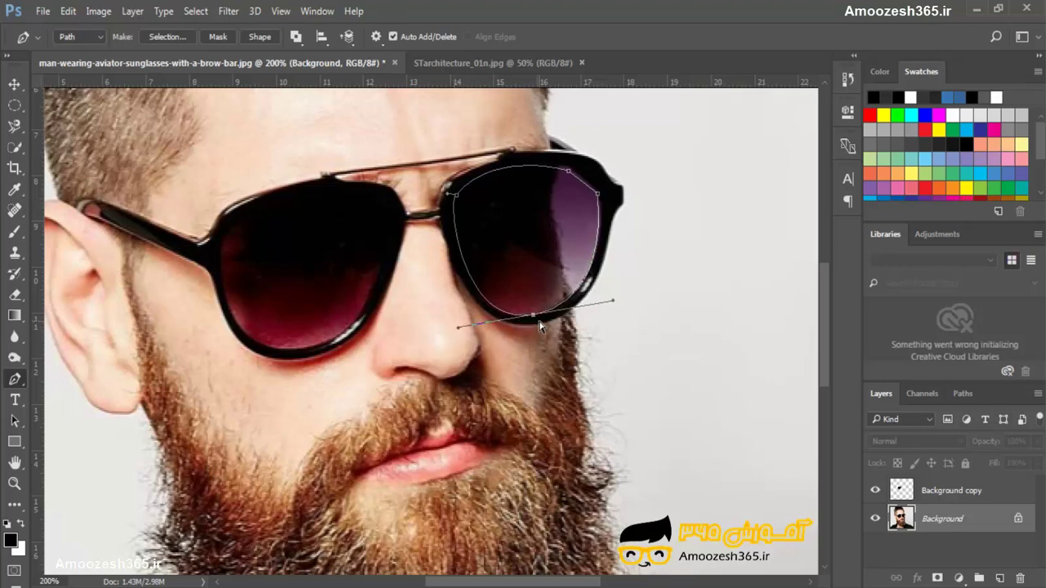
left_click(570, 174, "ctrl")
left_click_drag(570, 174, 573, 174)
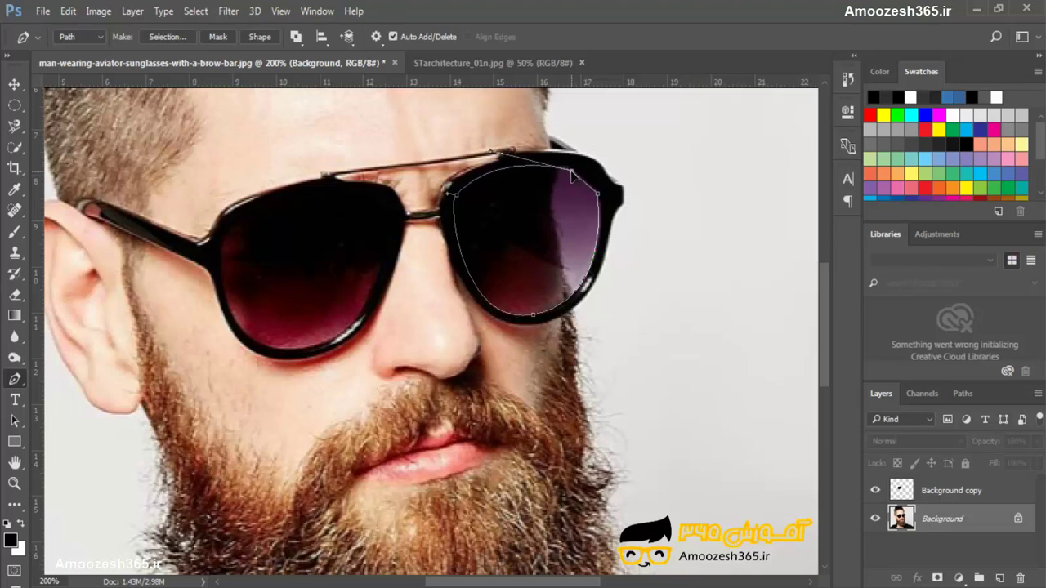
left_click_drag(494, 151, 512, 150)
- Make a 0 px feather selection from the right-lens path and open the Select menu
left_click(167, 37)
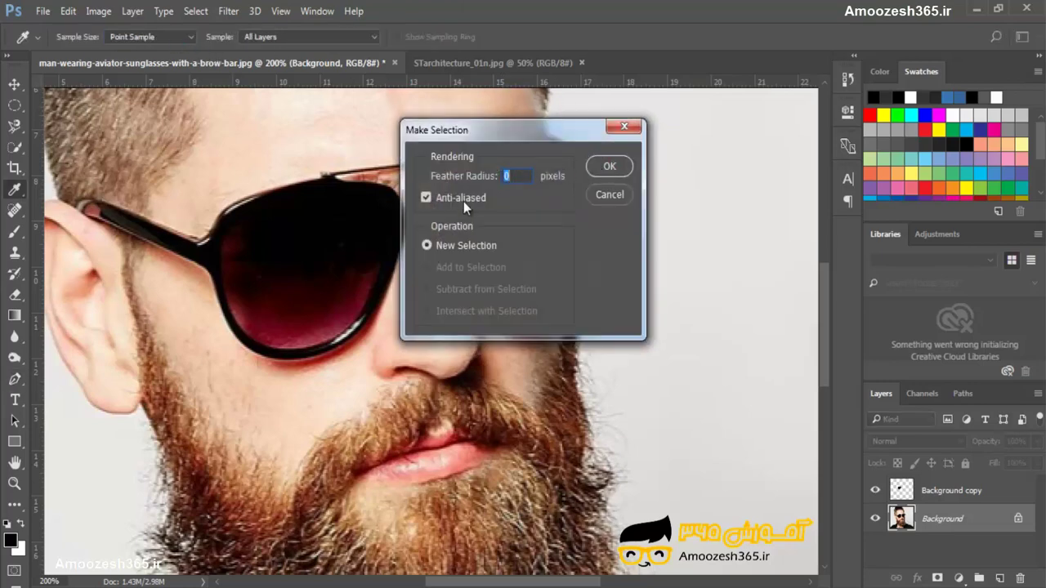
key("Return")
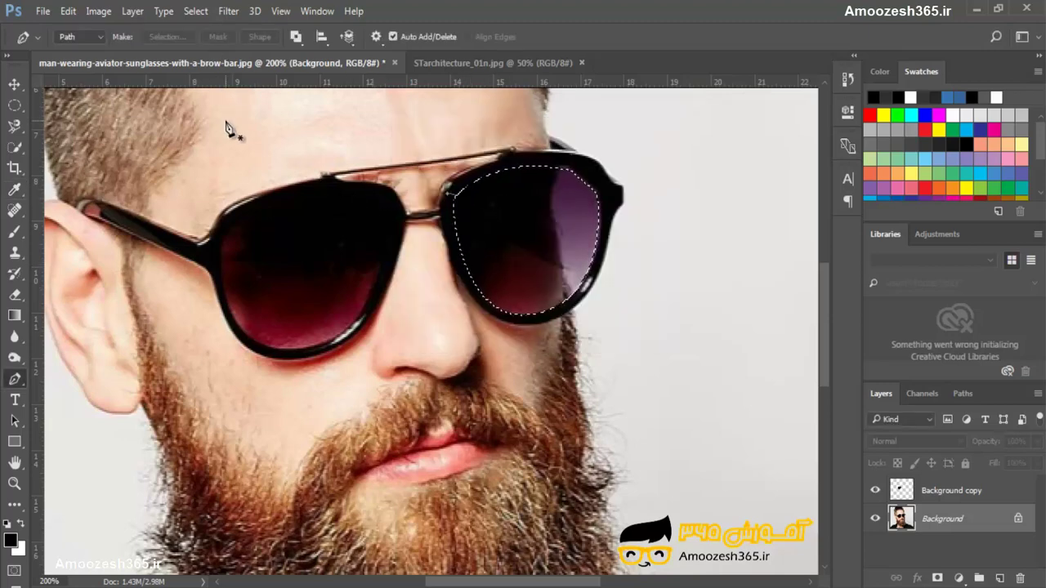
left_click(196, 11)
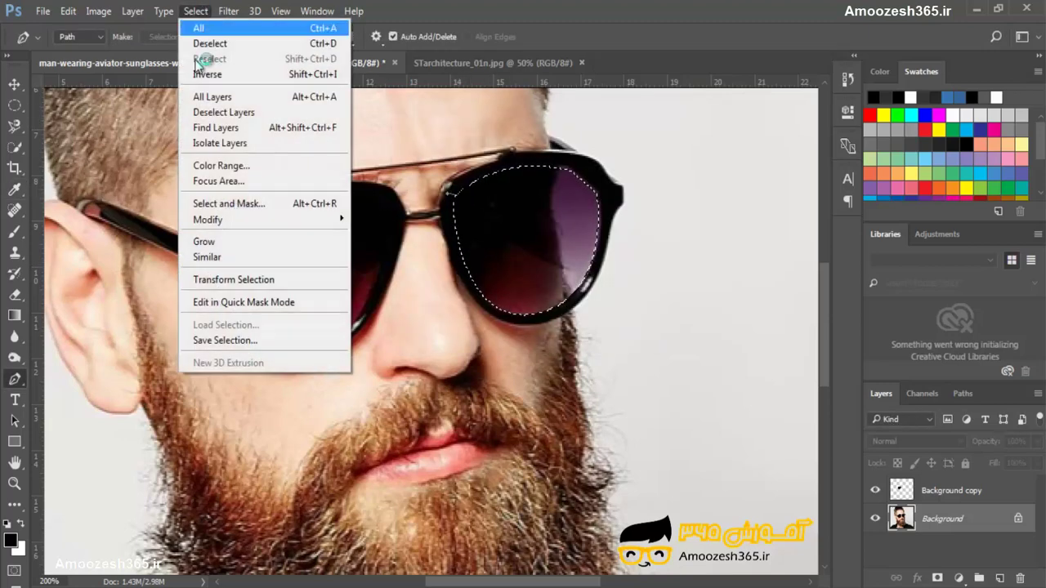
- In Select and Mask set Smooth 5, Feather 0.3 px, Shift Edge -9%, output to a new layer
left_click(286, 204)
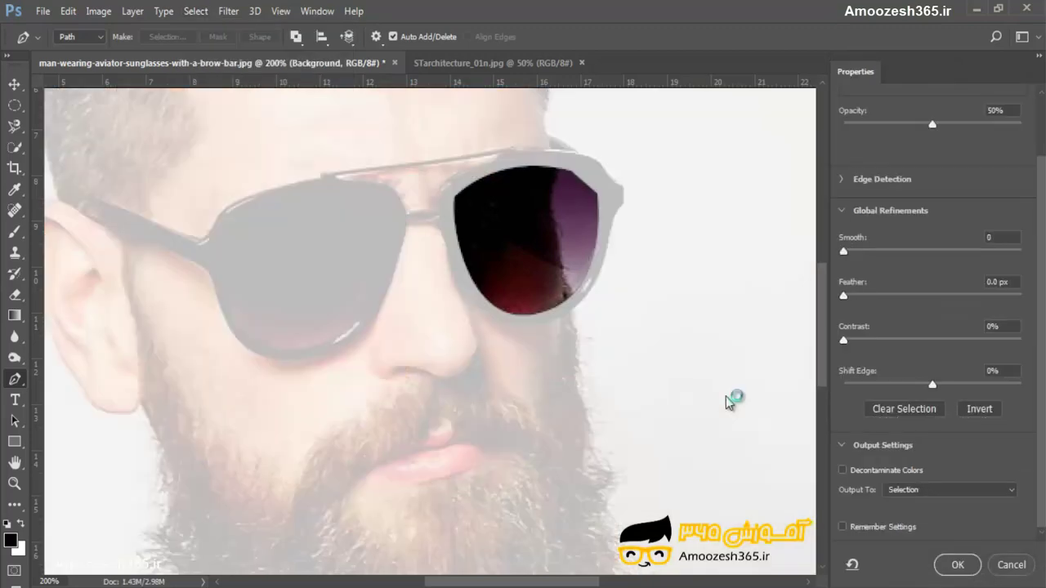
left_click_drag(844, 254, 850, 255)
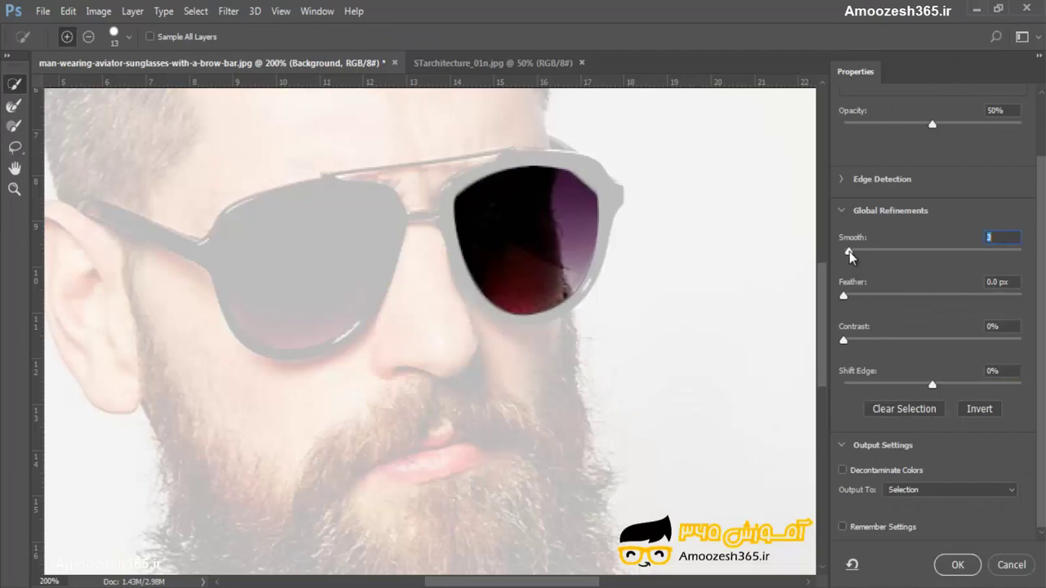
left_click(847, 297)
left_click_drag(846, 298, 850, 302)
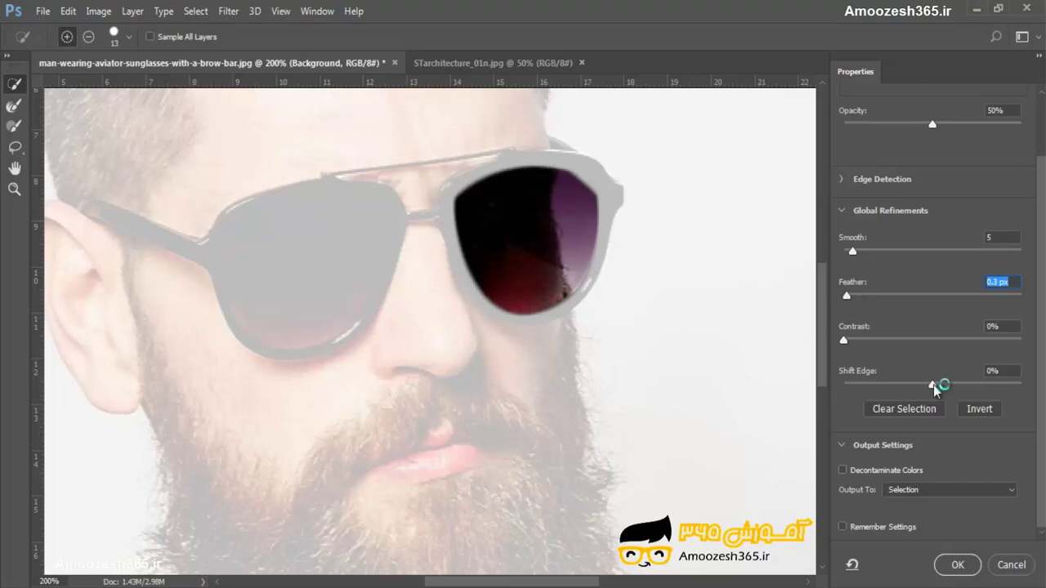
left_click_drag(934, 384, 924, 386)
left_click(965, 493)
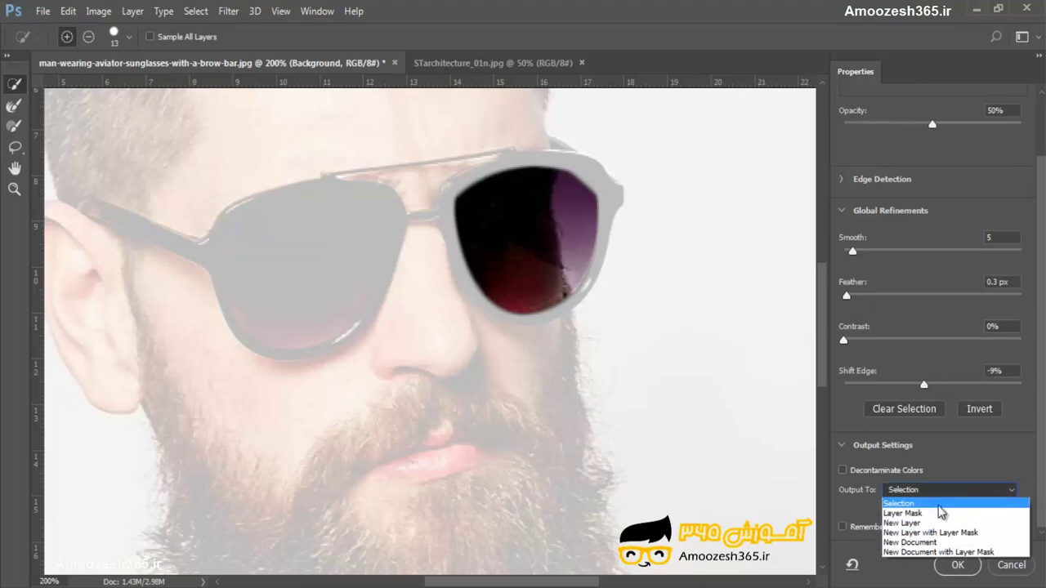
left_click(915, 523)
left_click(954, 564)
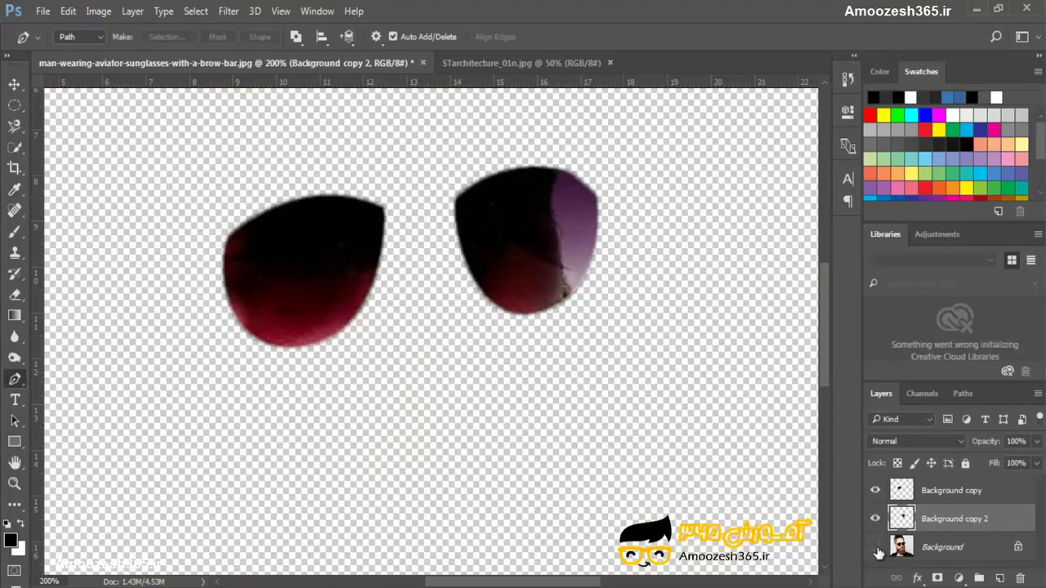
- Show Background, merge both lens layers with Ctrl+E, and rename the result 'glass'
left_click(875, 548)
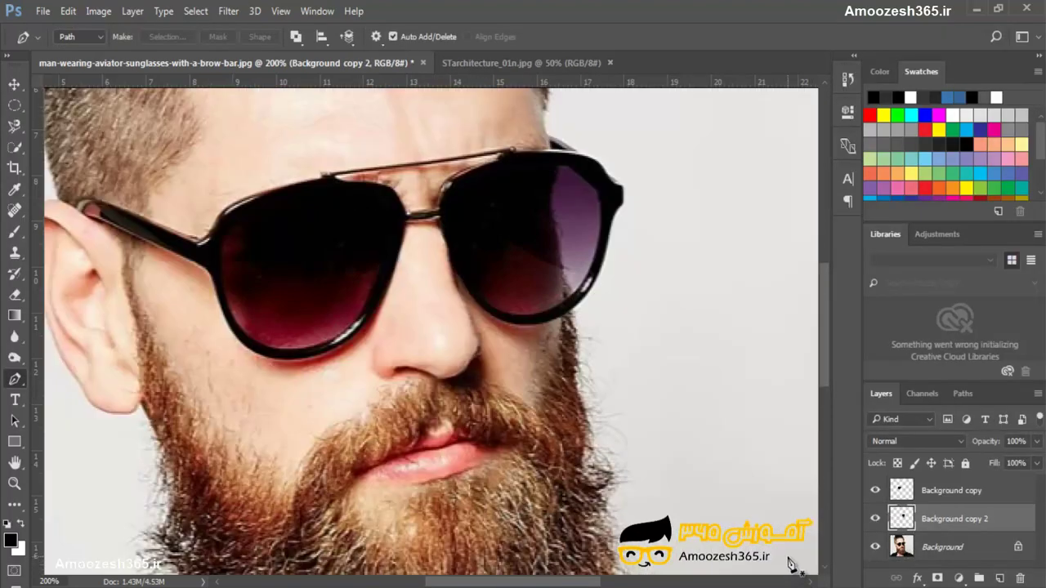
left_click(967, 492, "shift")
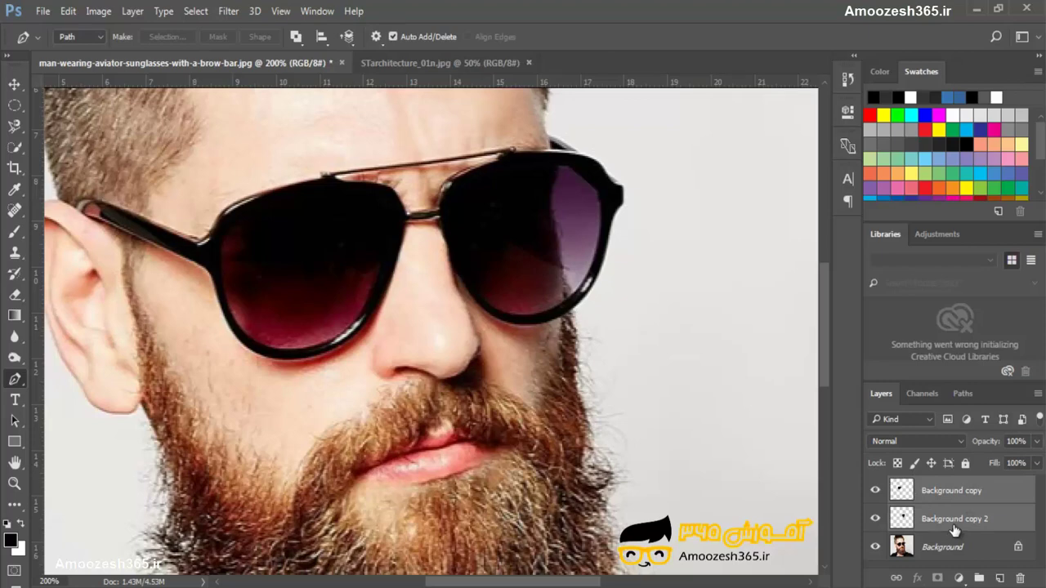
key("ctrl+e")
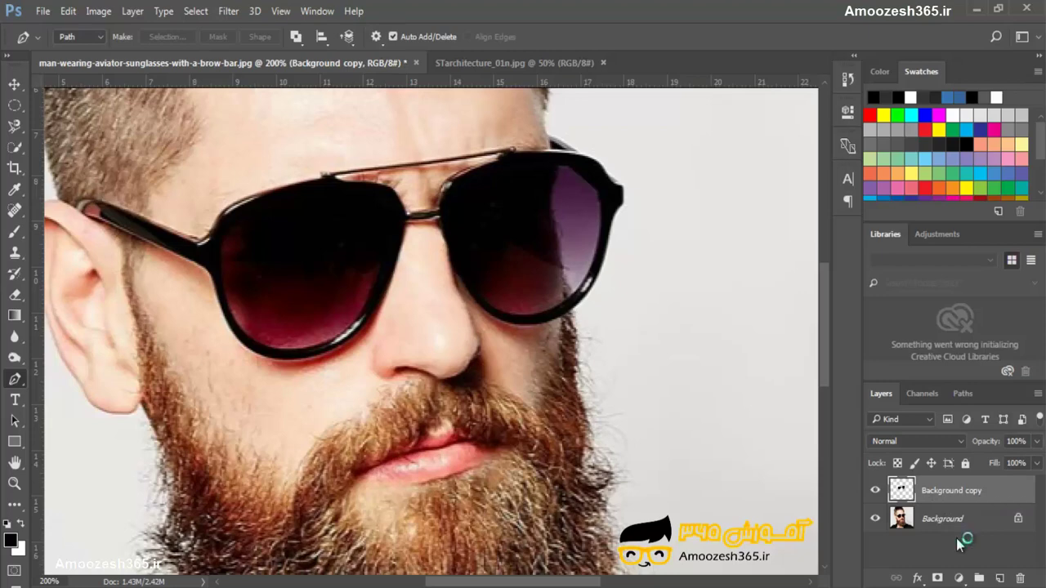
double_click(952, 491)
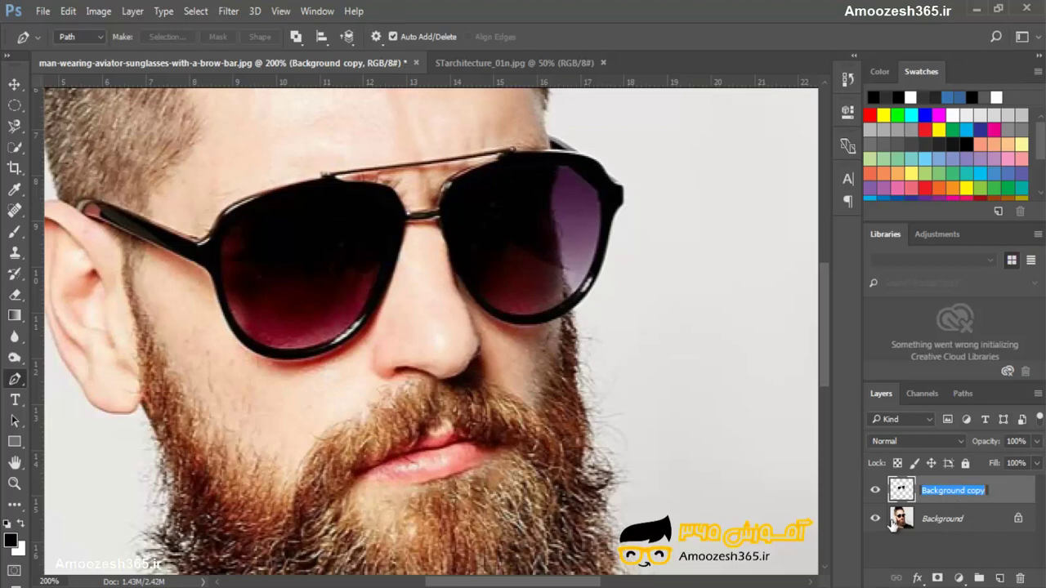
type("glass")
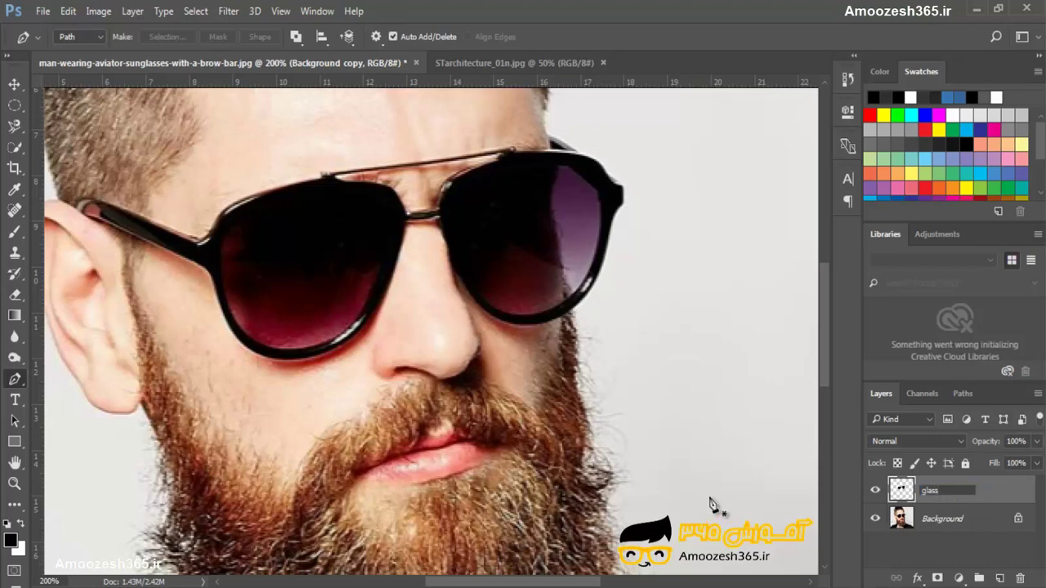
key("Return")
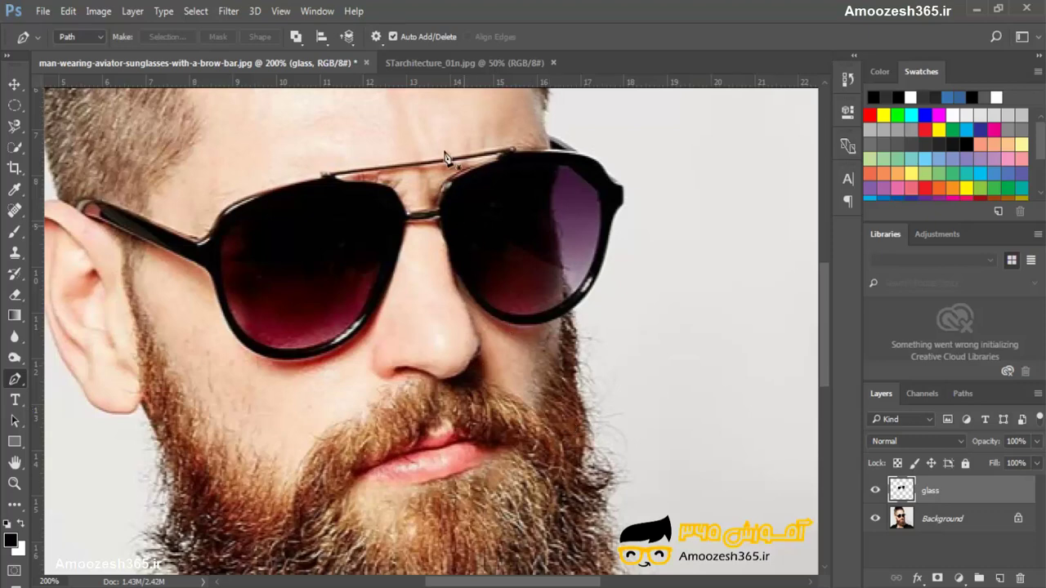
- Paste the STarchitecture photo into the portrait as Layer 1 and enter Free Transform
left_click(447, 65)
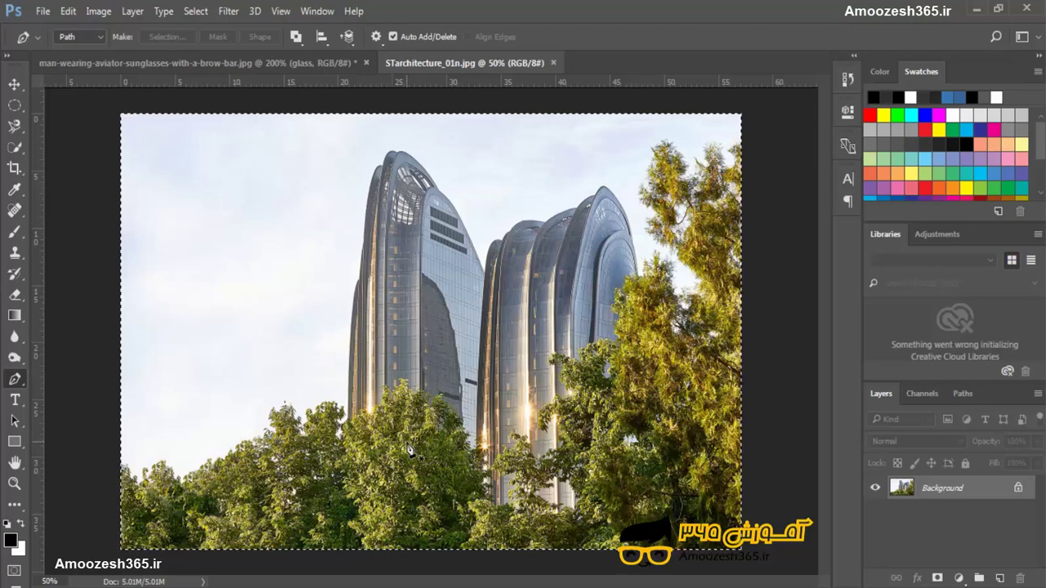
left_click(218, 62)
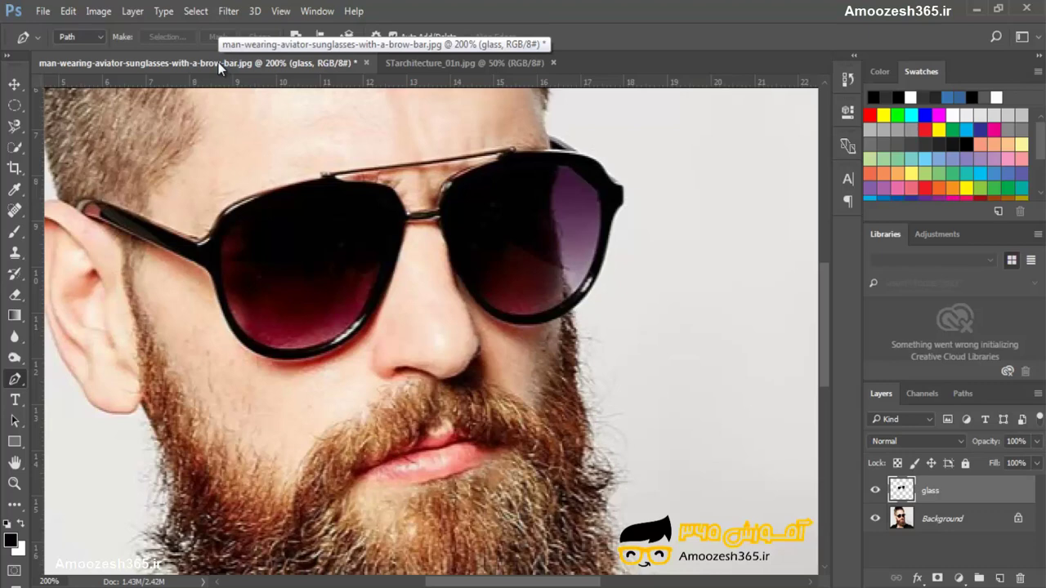
key("ctrl+v")
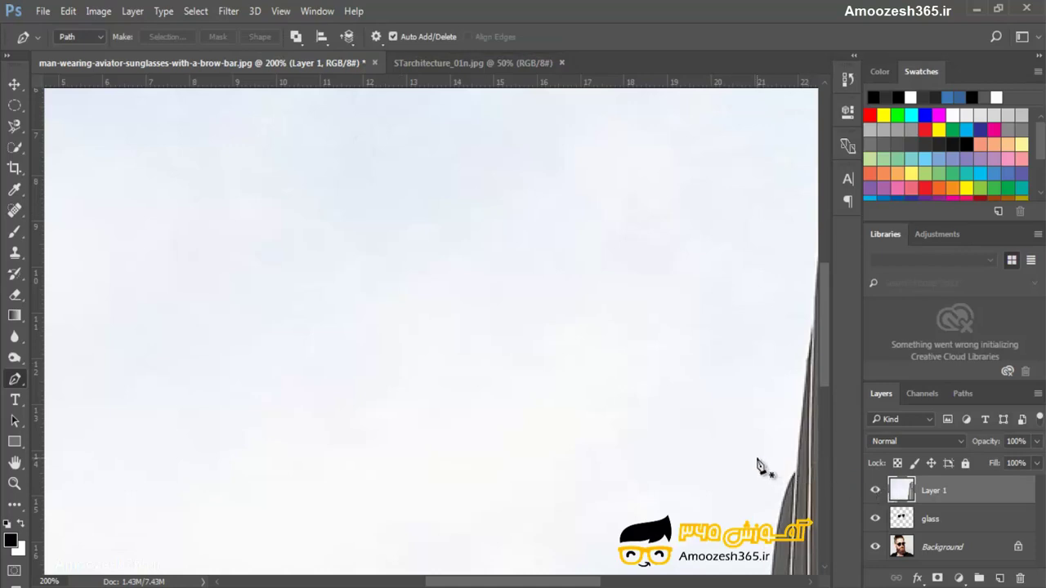
key("ctrl+minus")
key("ctrl+minus")
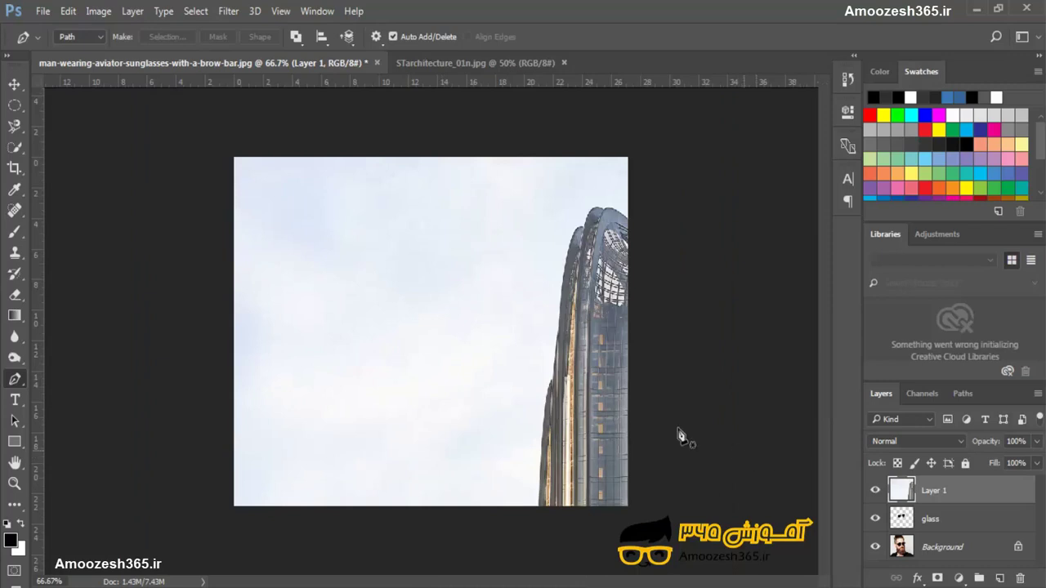
key("ctrl+t")
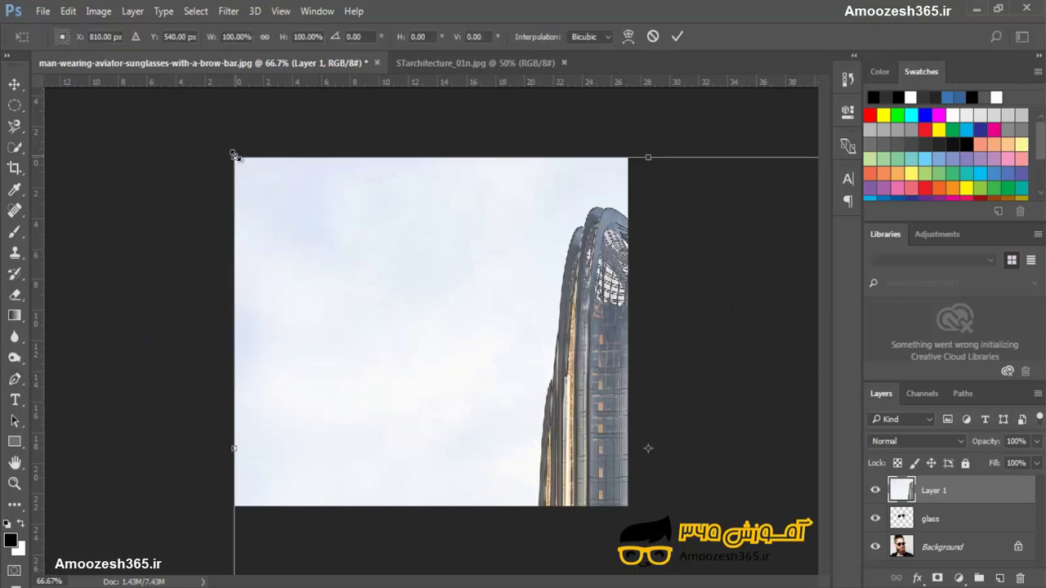
- Scale the building photo down to about 6.5% and place it over the left lens
left_click_drag(233, 156, 565, 493)
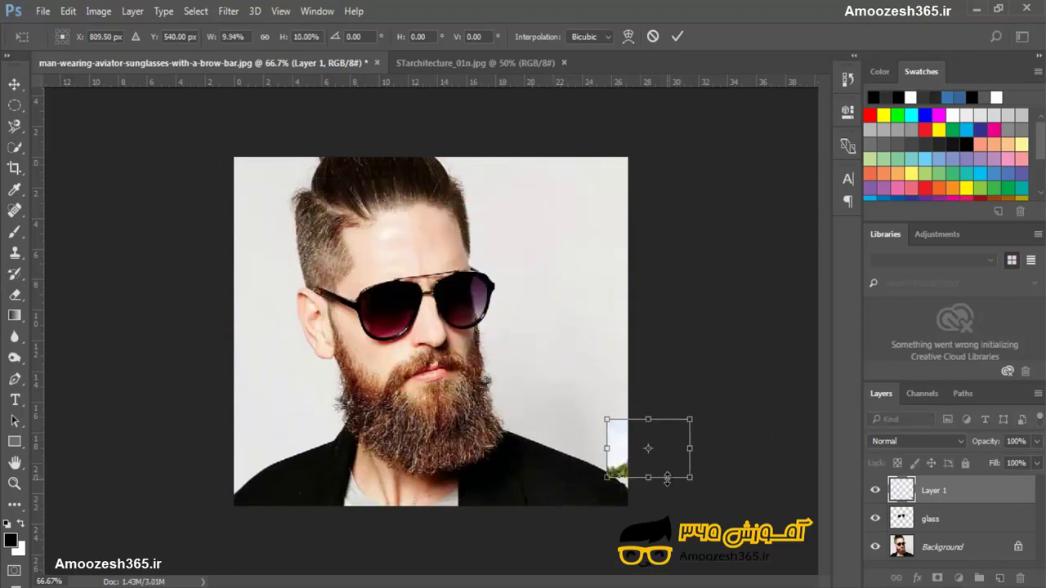
left_click_drag(676, 480, 408, 342)
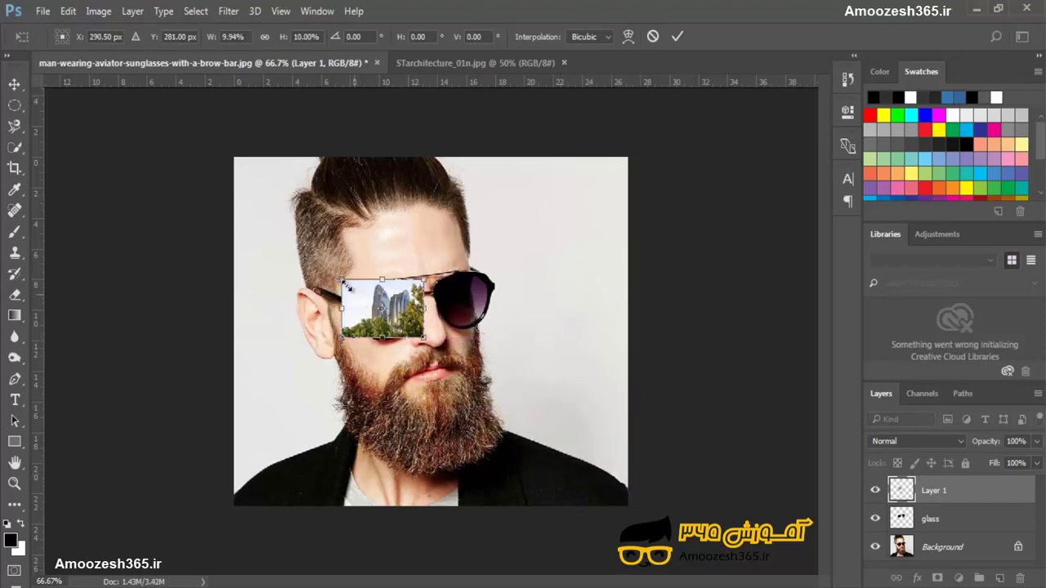
left_click_drag(346, 282, 353, 291)
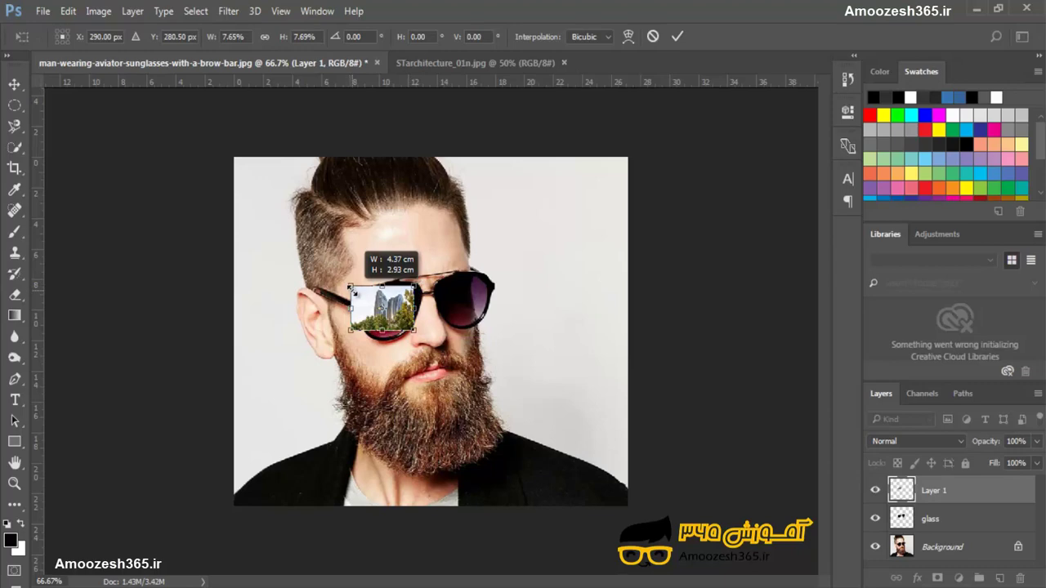
mouse_move(387, 322)
left_mouse_down()
mouse_move(409, 319)
mouse_move(385, 338)
left_mouse_up()
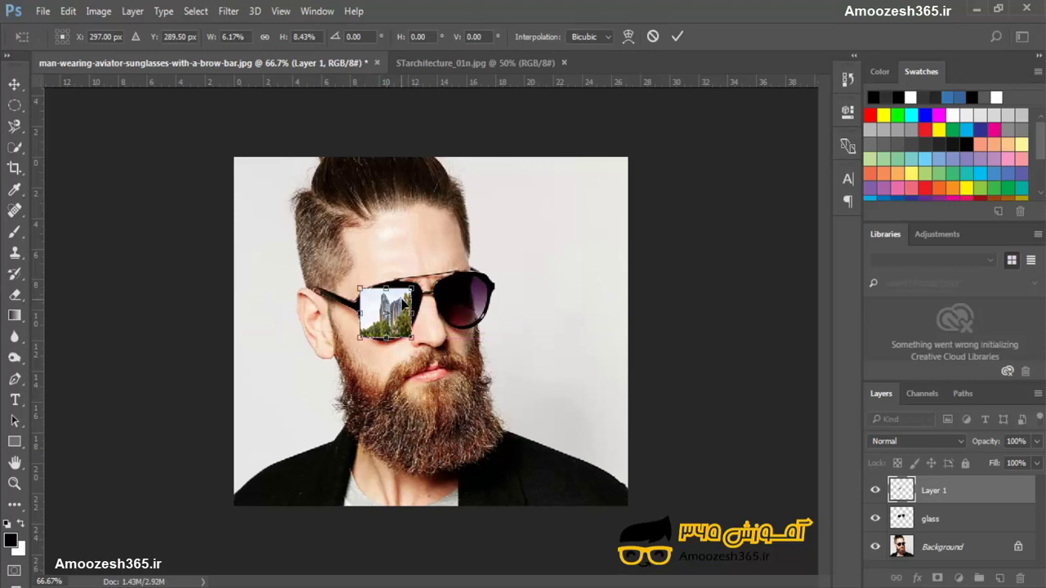
left_click_drag(406, 301, 413, 292)
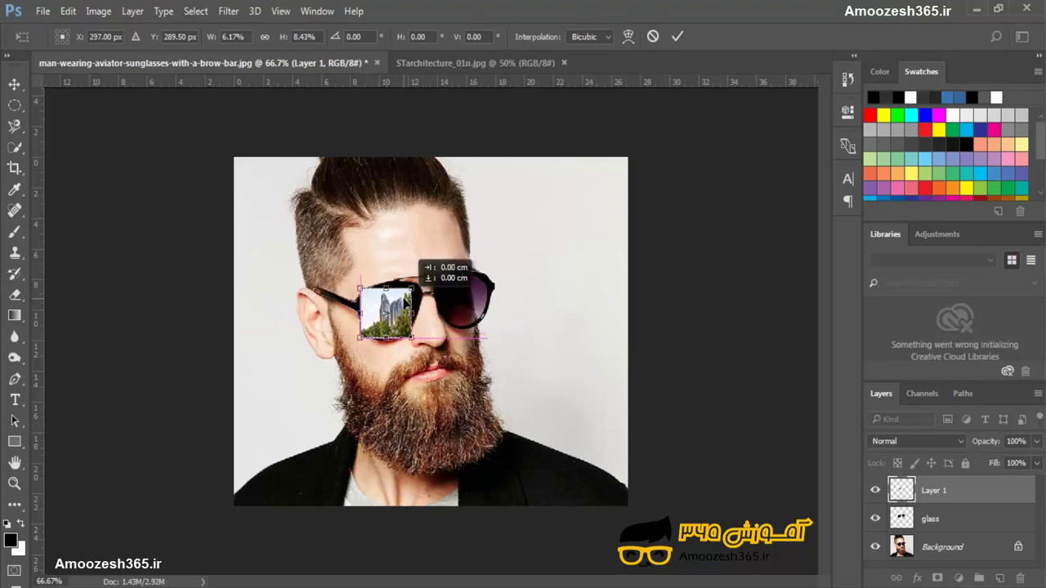
left_click_drag(413, 289, 416, 281)
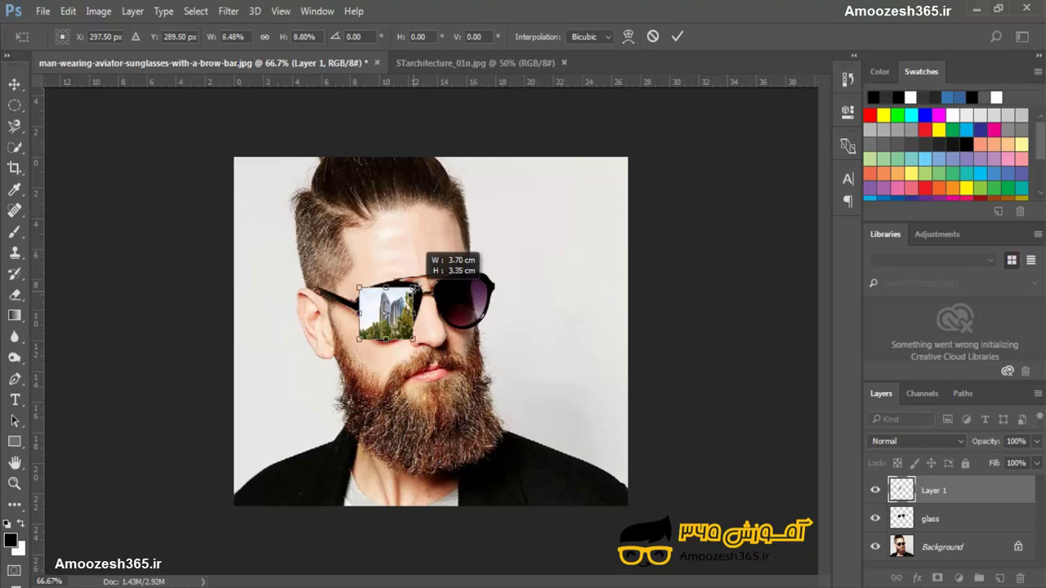
left_click_drag(392, 315, 403, 315)
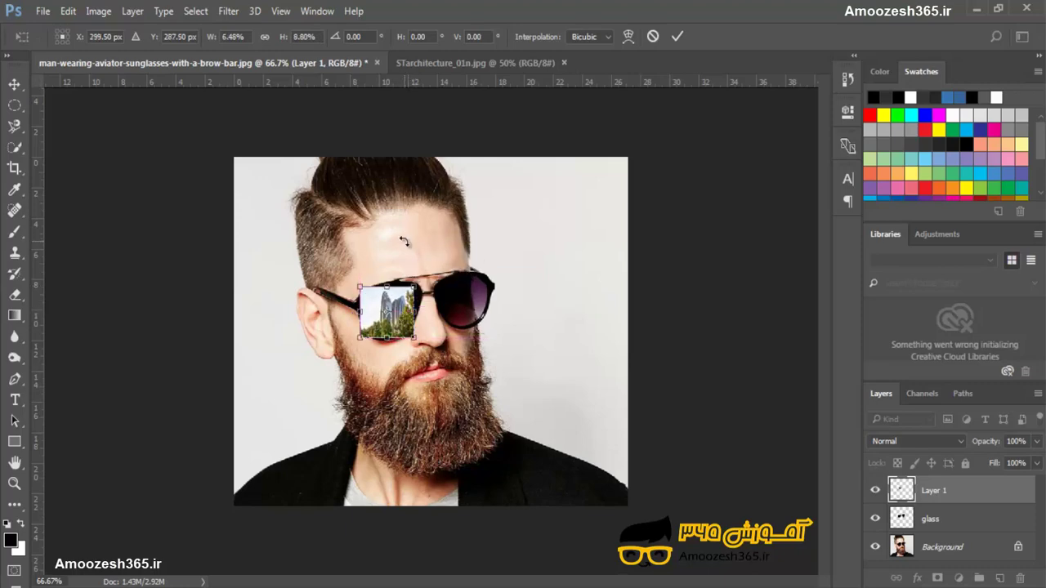
left_click(678, 36)
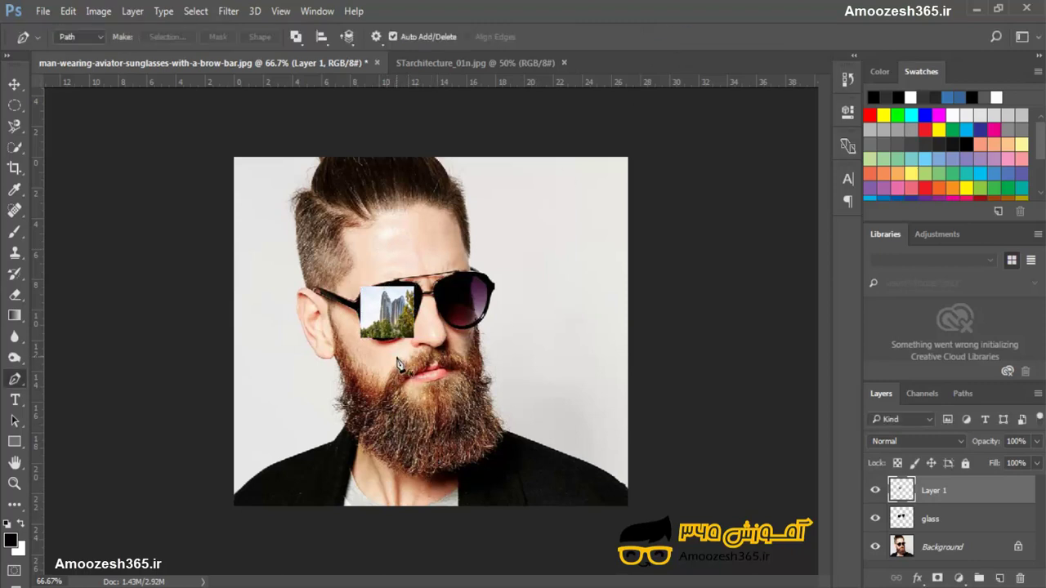
- Alt-drag a copy of the building photo onto the right lens and merge it down
key("v")
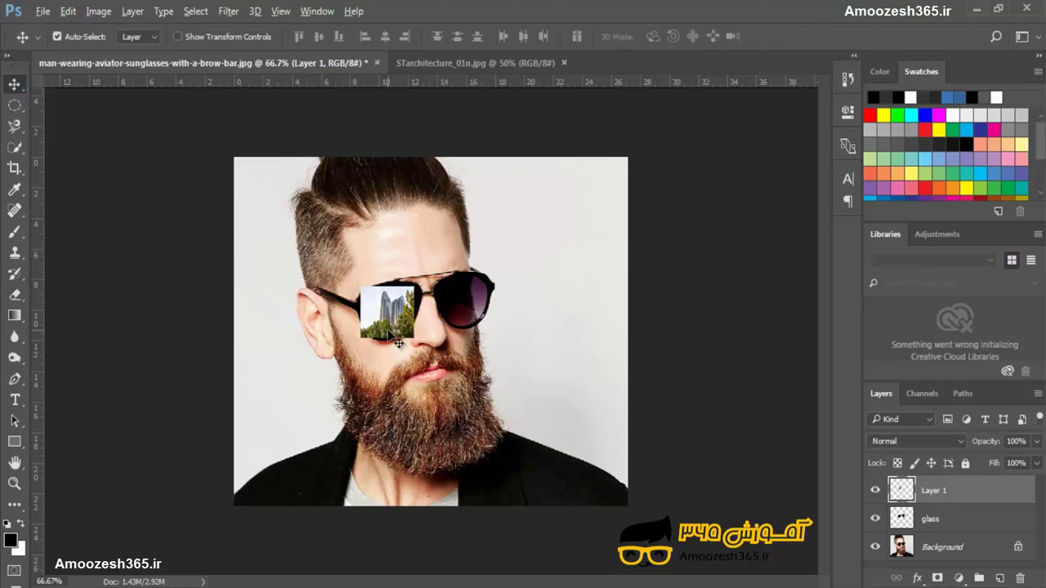
left_click_drag(406, 333, 478, 324)
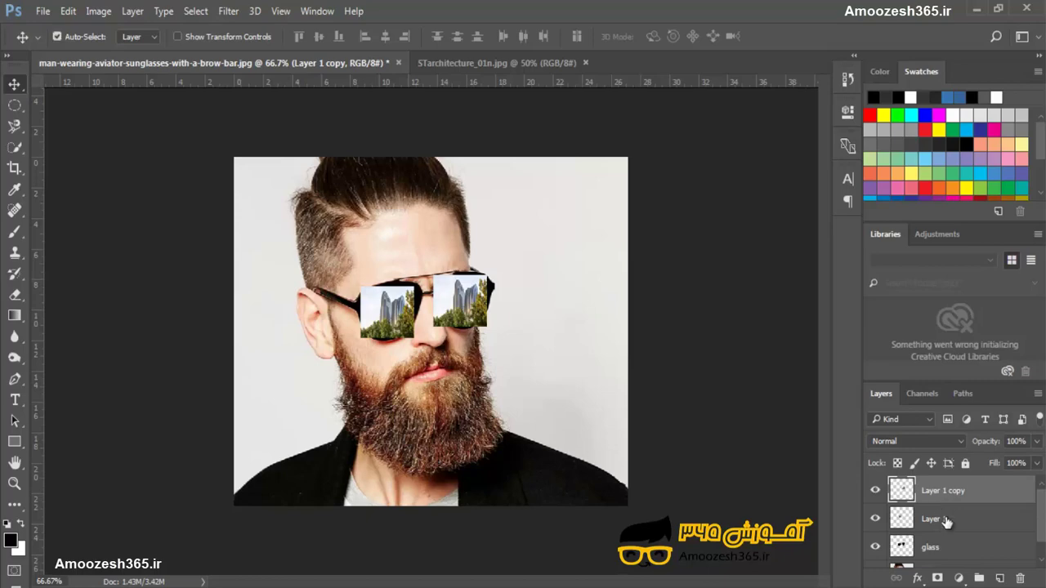
key("ctrl+e")
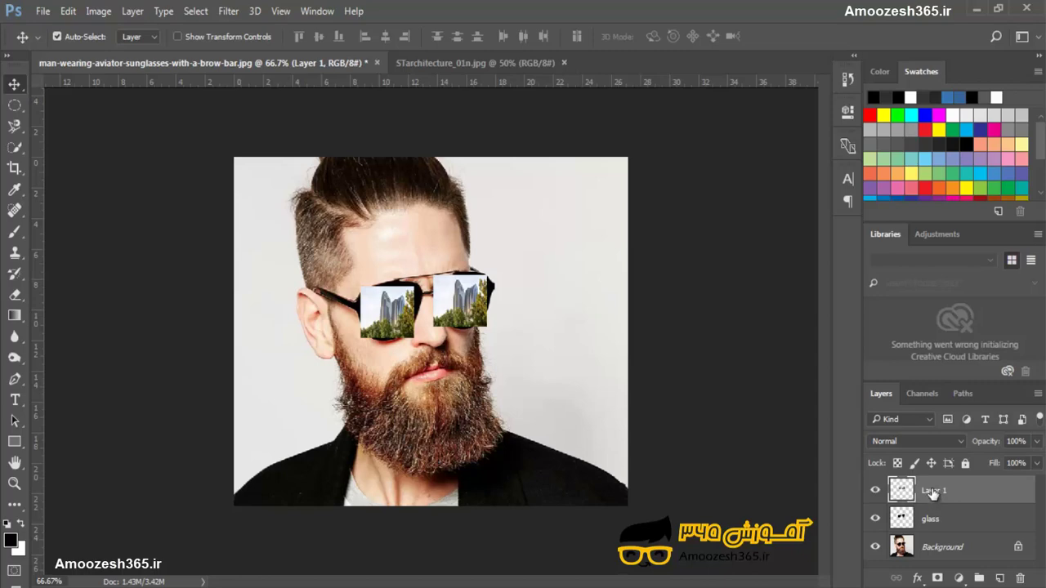
- Rename the merged lens-photo layer to 'pic'
double_click(932, 491)
key("BackSpace")
type("l")
key("Return")
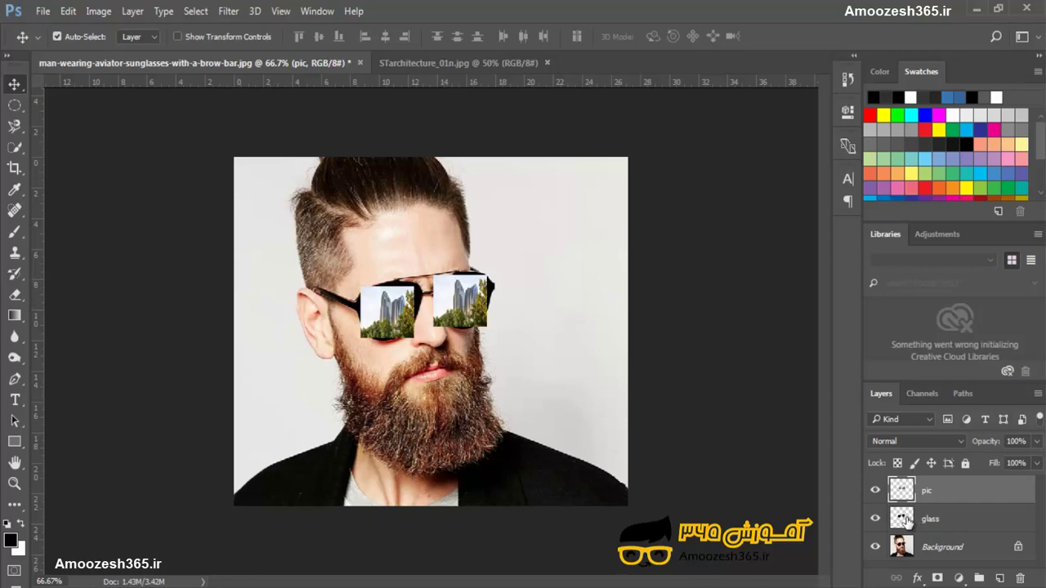
- Load the lens selection from the glass layer and try masking pic, undoing both attempts
key("ctrl")
left_click(902, 524, "ctrl")
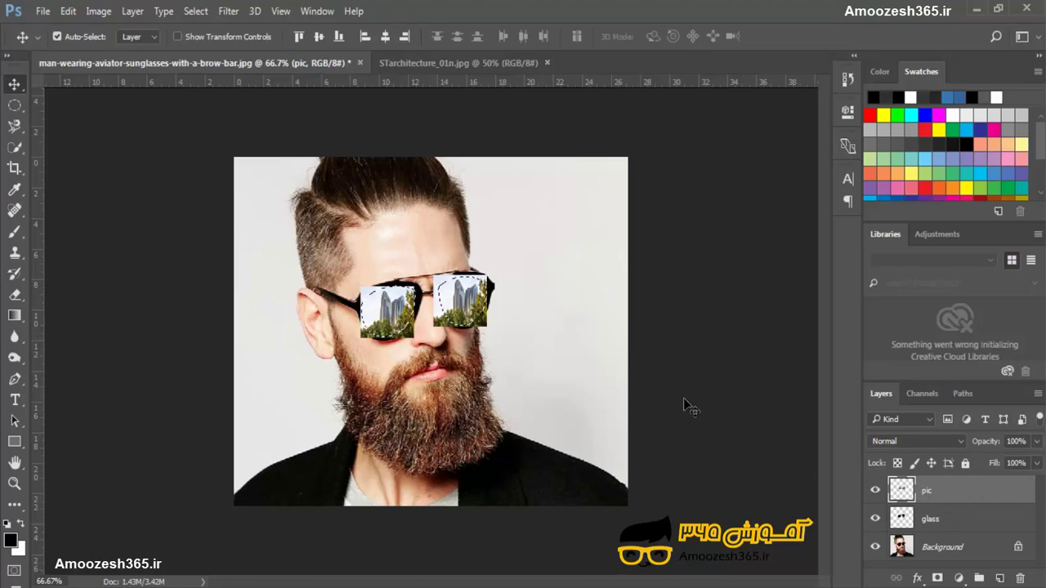
left_click(131, 10)
mouse_move(186, 254)
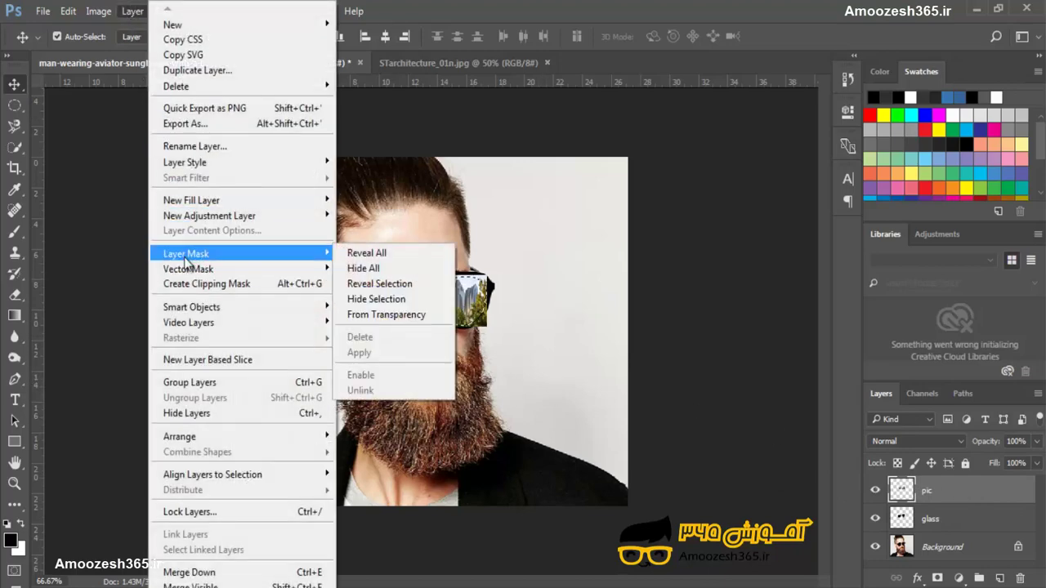
left_click(374, 286)
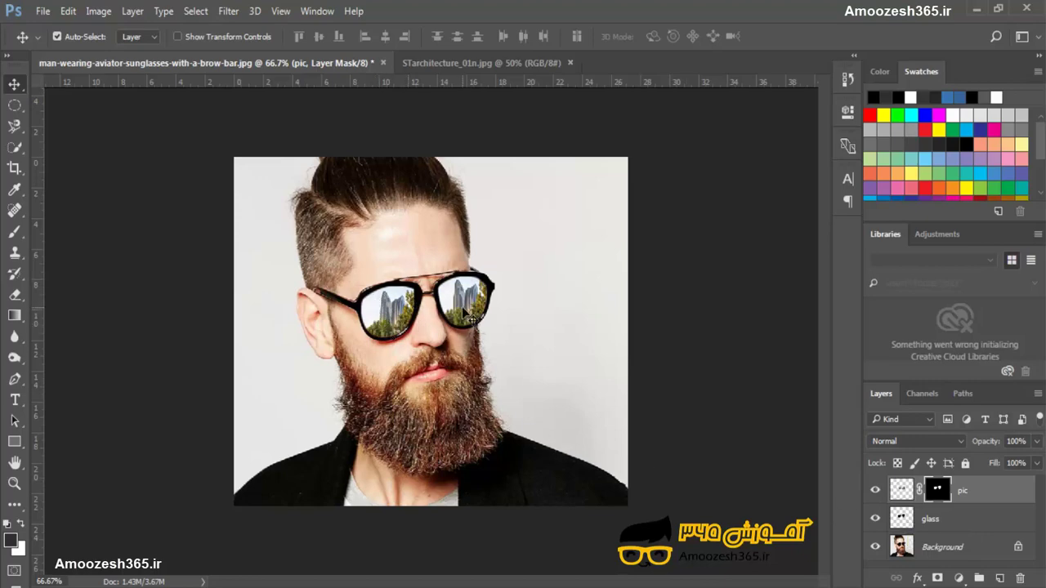
key("ctrl+z")
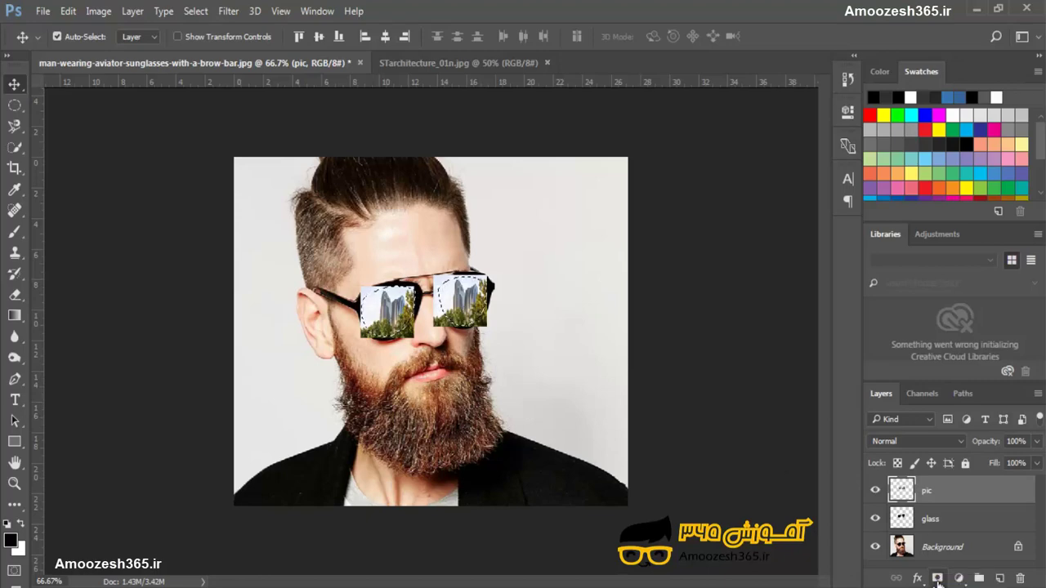
left_click(938, 579)
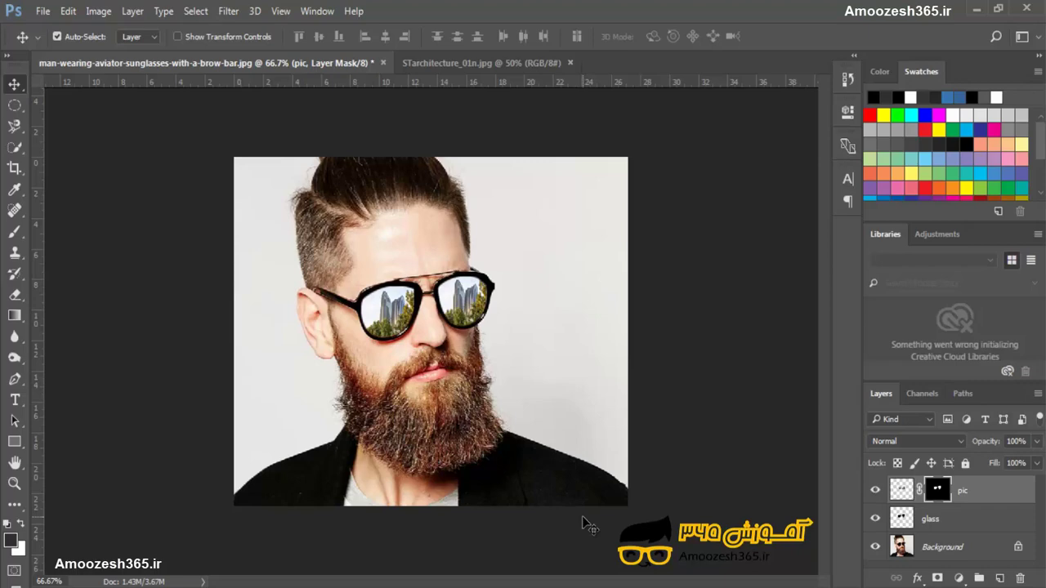
key("ctrl+z")
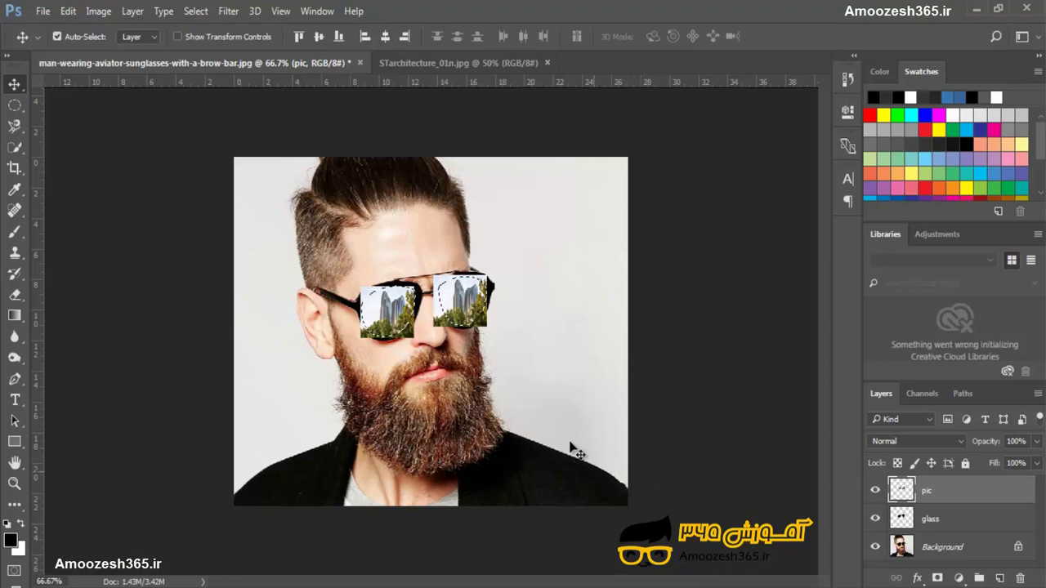
- Drop the lens selection, try clipping pic to the glass layer, then release it
left_click(423, 307)
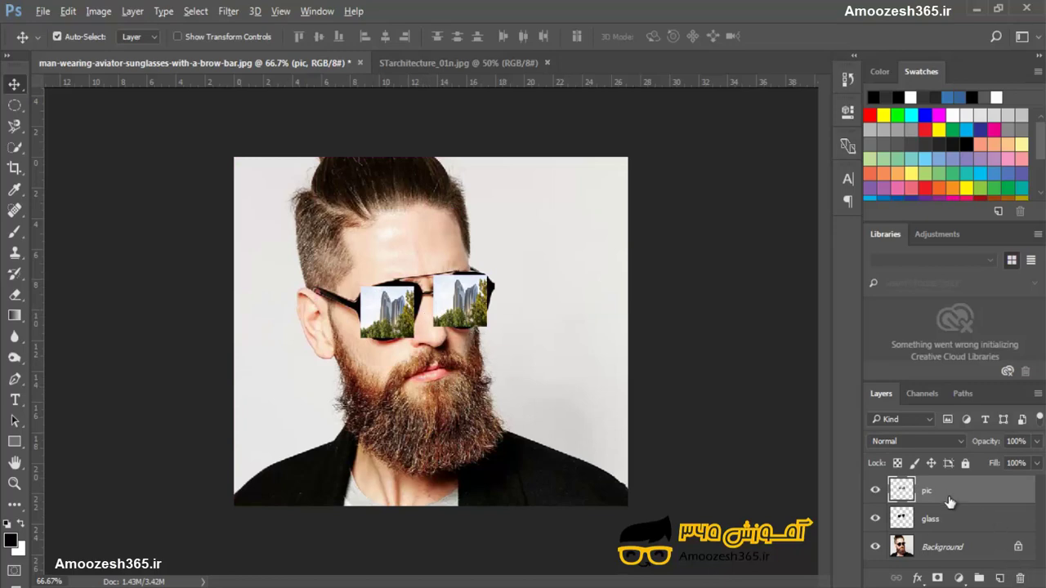
left_click_drag(950, 495, 944, 504)
left_click(943, 495, "alt")
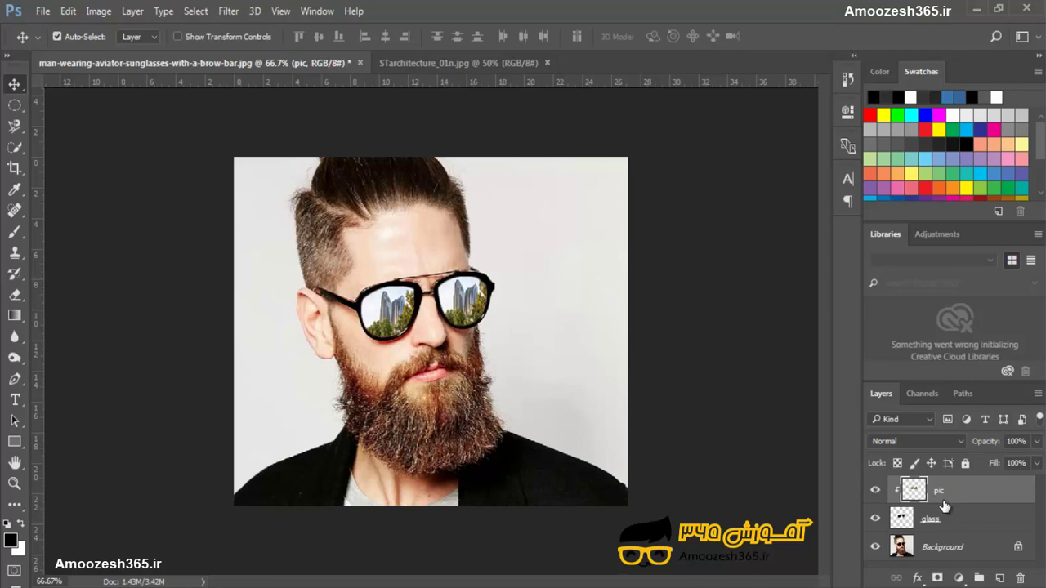
left_click(944, 505, "alt")
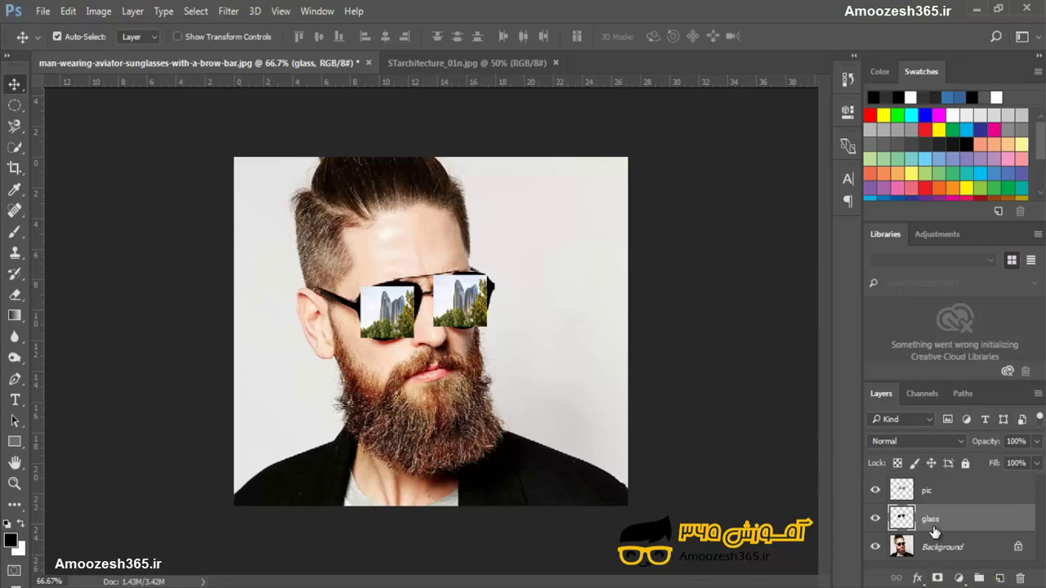
- Reload the lens selection from glass and add a layer mask to pic
key("ctrl")
left_click(902, 520, "ctrl")
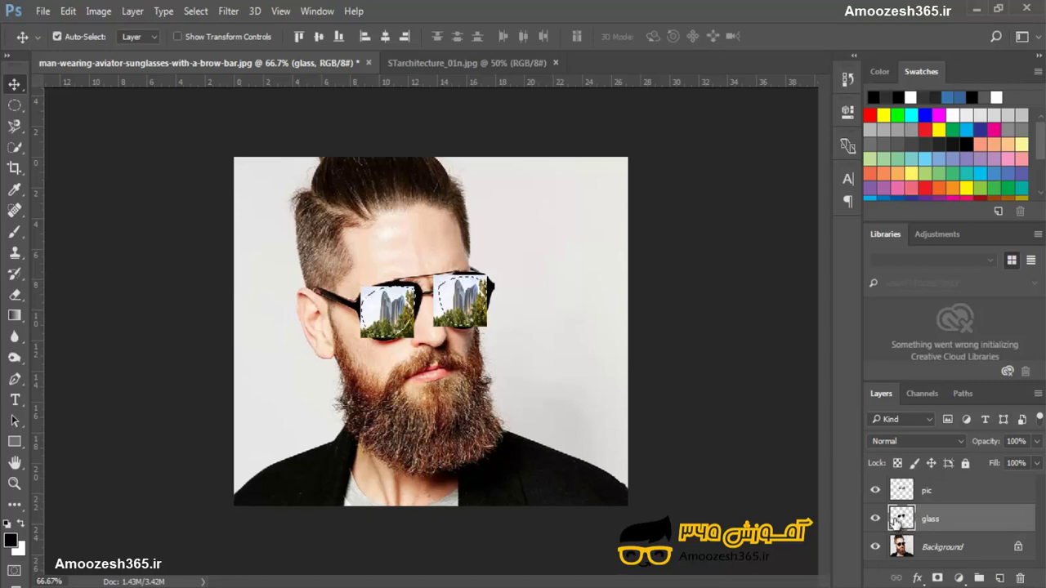
left_click(938, 499)
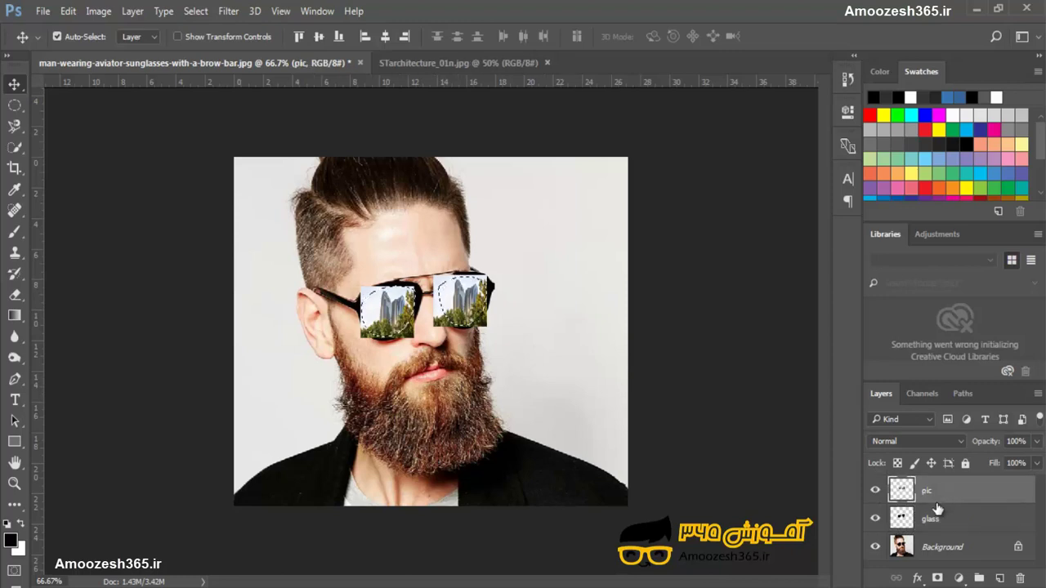
left_click(937, 579)
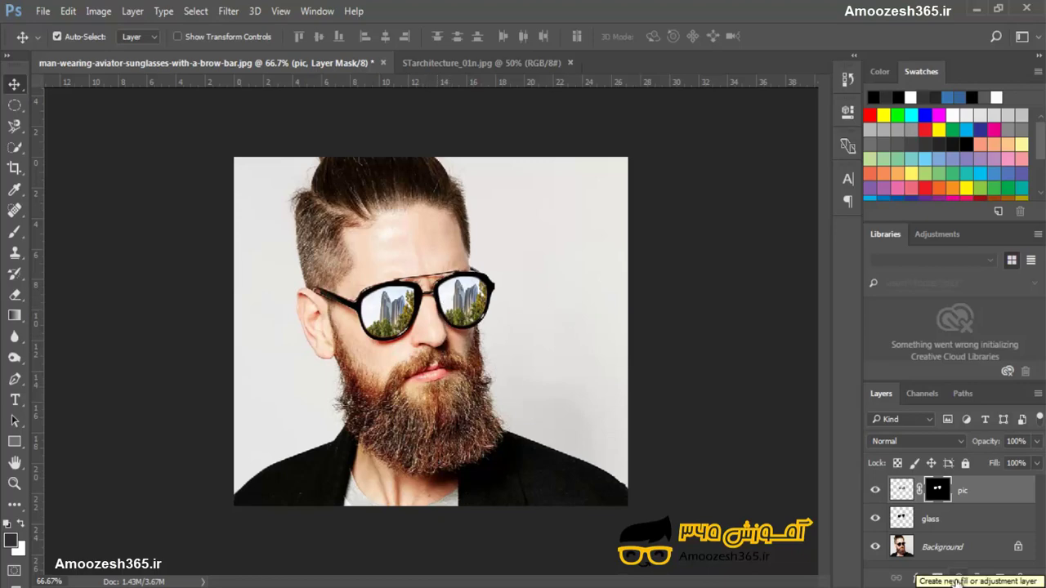
- Add a Levels adjustment clipped to pic with input 112/0.94/255 and output 16–255
left_click(957, 580)
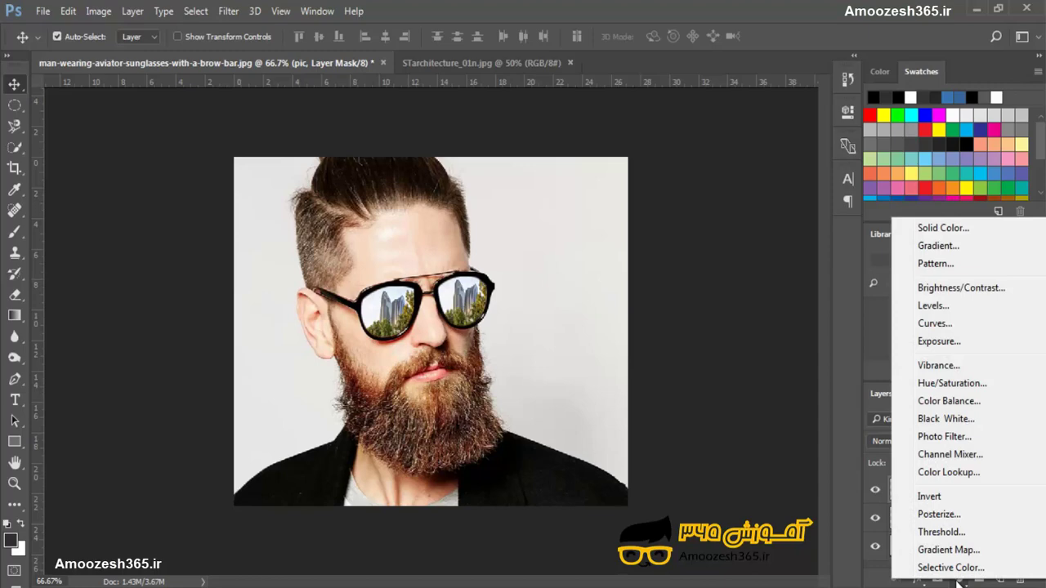
left_click(937, 307)
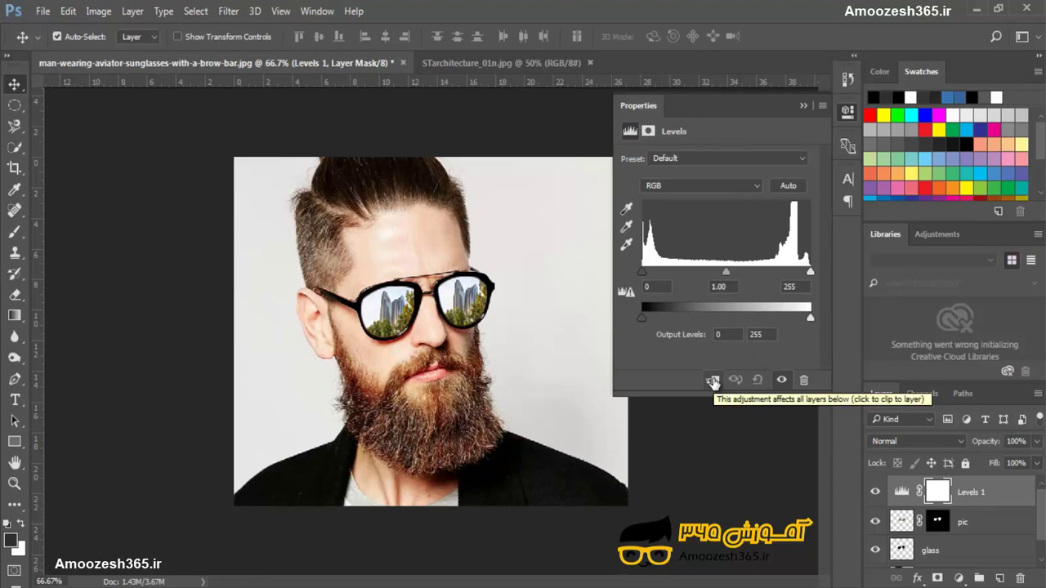
left_click(713, 381)
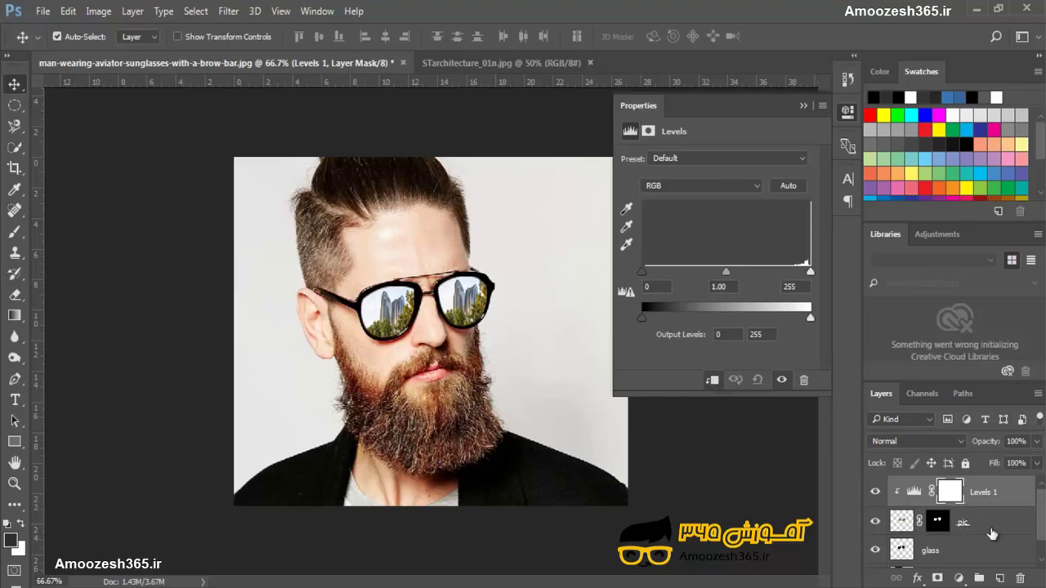
left_click_drag(641, 271, 718, 273)
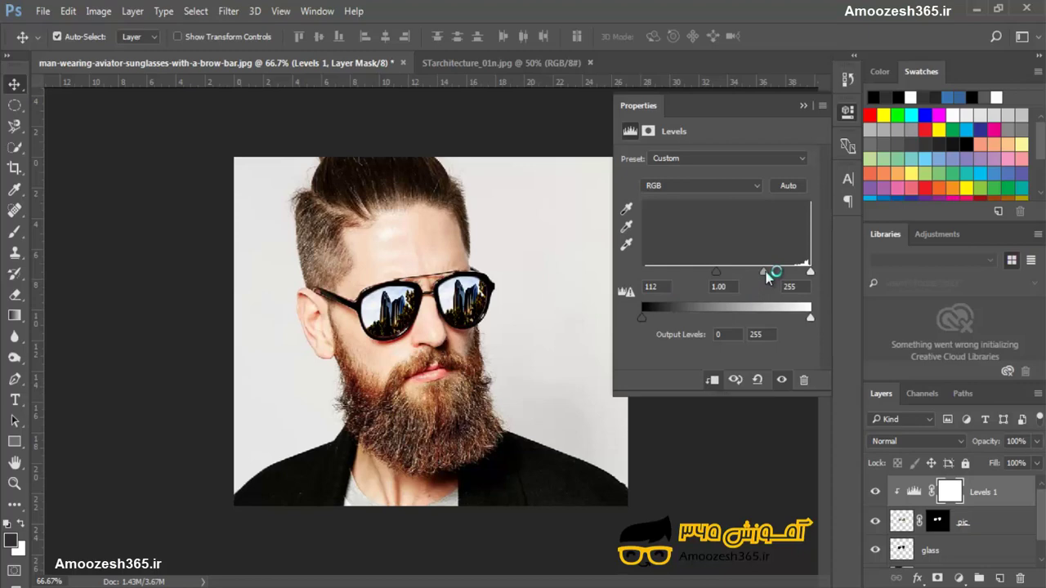
left_click_drag(765, 272, 768, 278)
left_click_drag(644, 316, 656, 316)
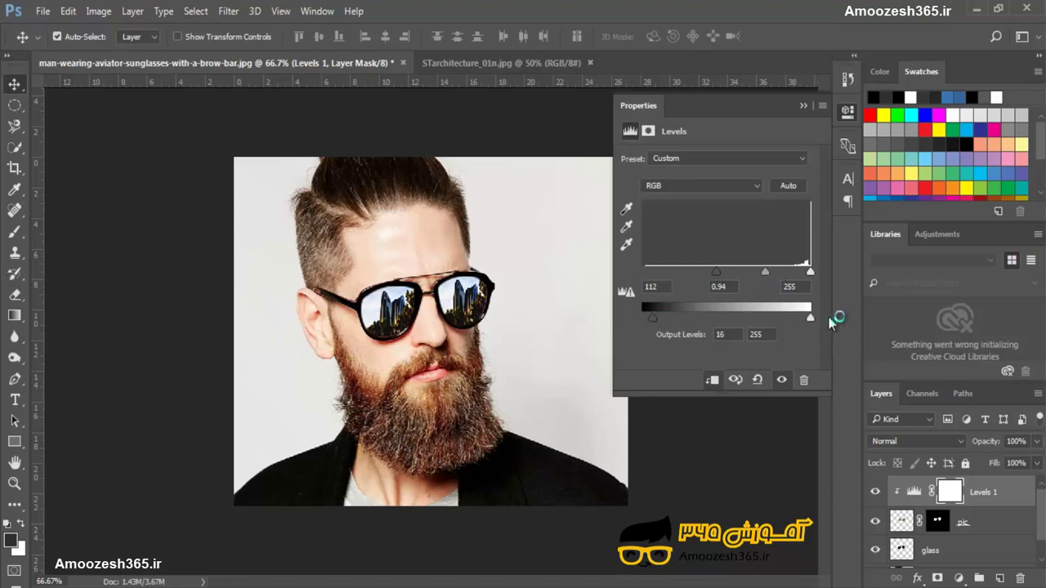
mouse_move(810, 317)
left_mouse_down()
mouse_move(794, 319)
mouse_move(810, 319)
left_mouse_up()
left_click(804, 106)
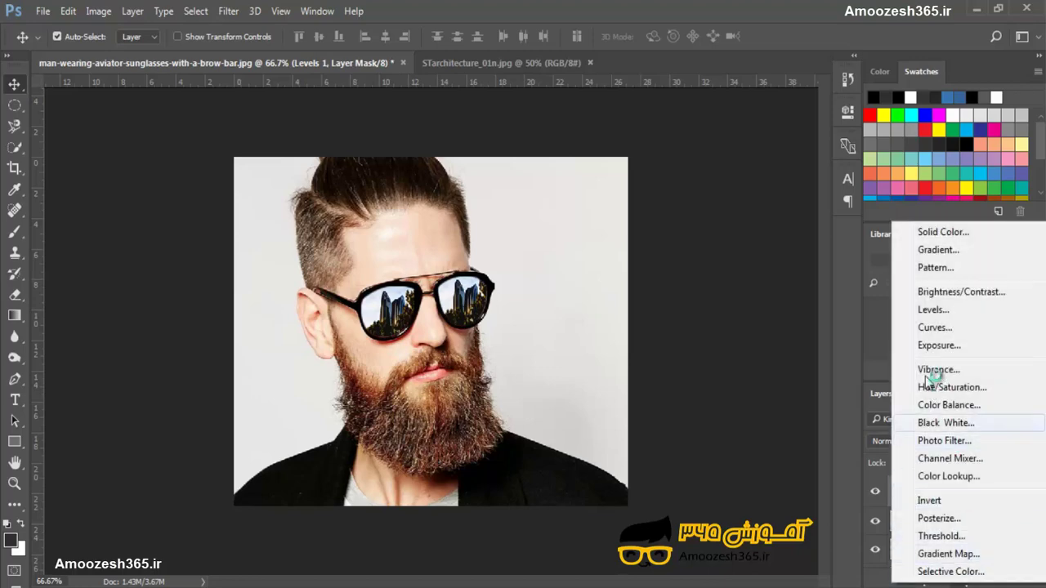
- Add a Hue/Saturation adjustment clipped to the reflection with Saturation -45 and Lightness 0
left_click(931, 388)
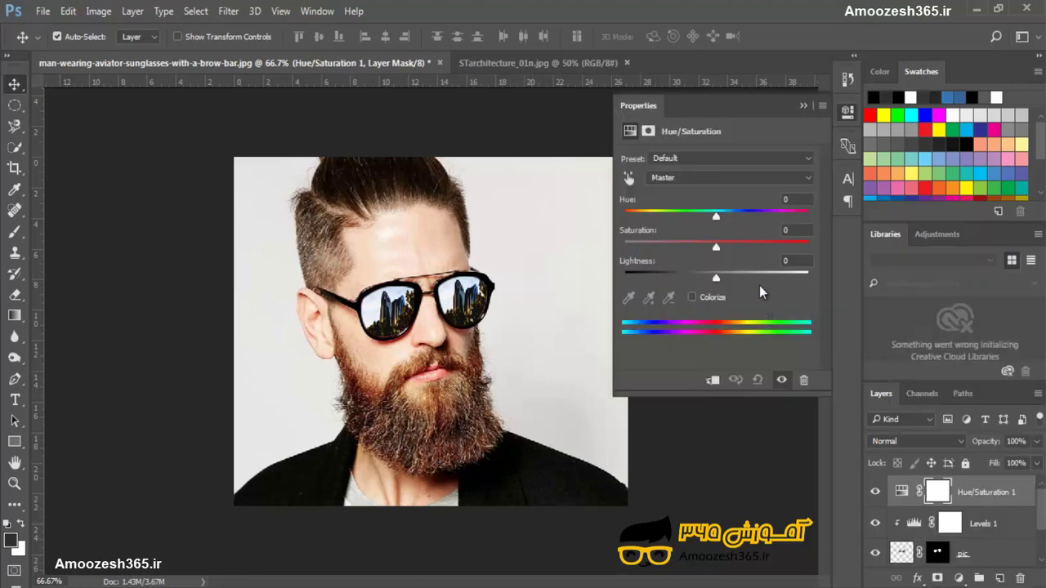
left_click(693, 298)
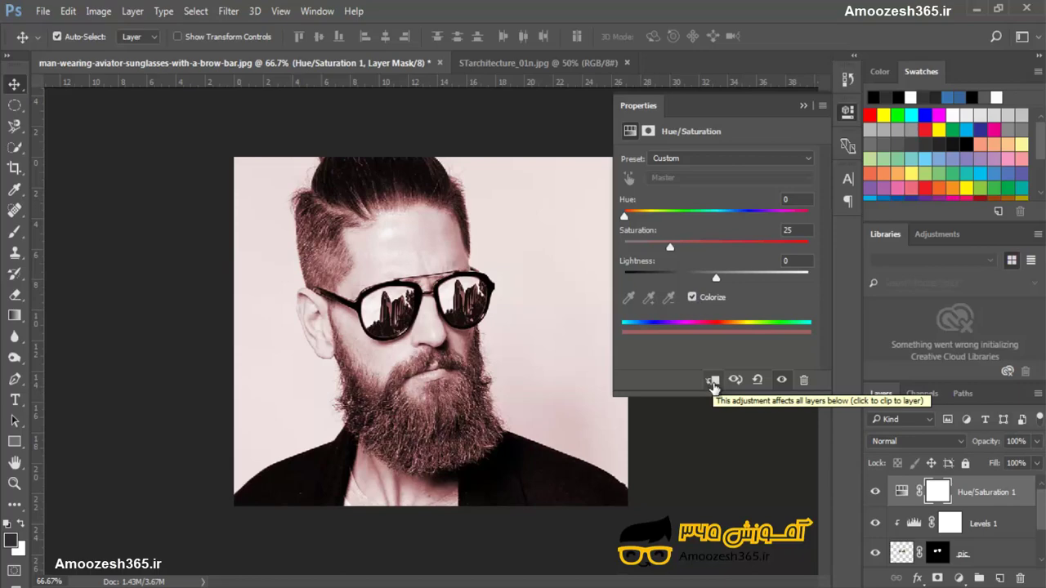
left_click(712, 380)
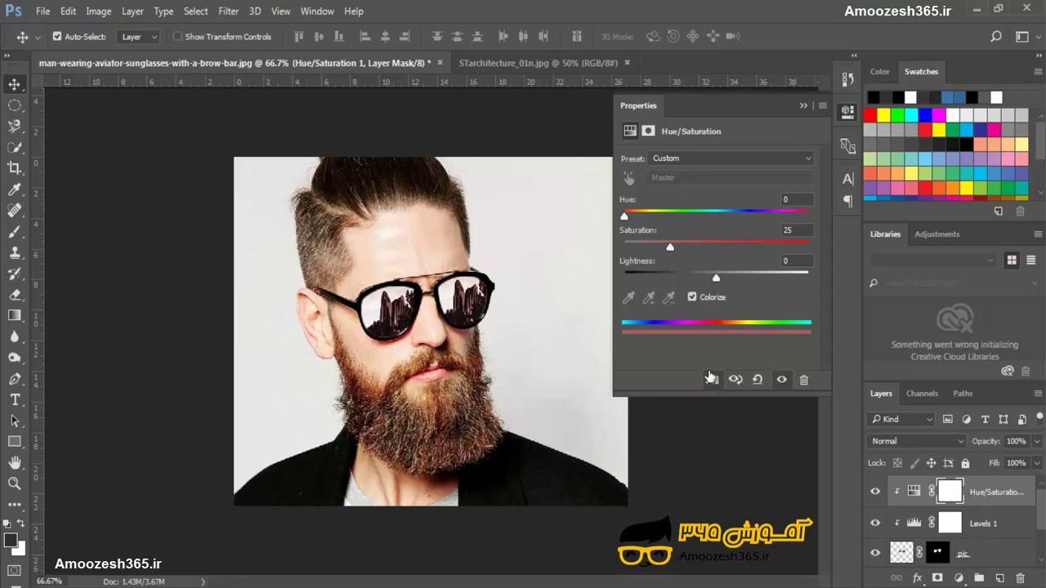
left_click(692, 298)
left_click(693, 298)
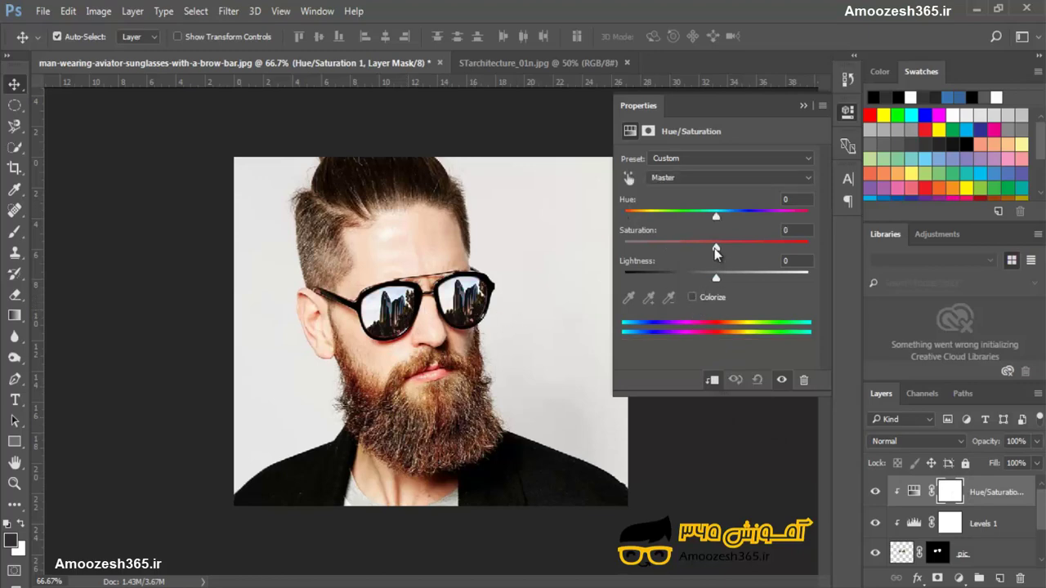
left_click_drag(716, 248, 669, 247)
left_click_drag(716, 277, 711, 279)
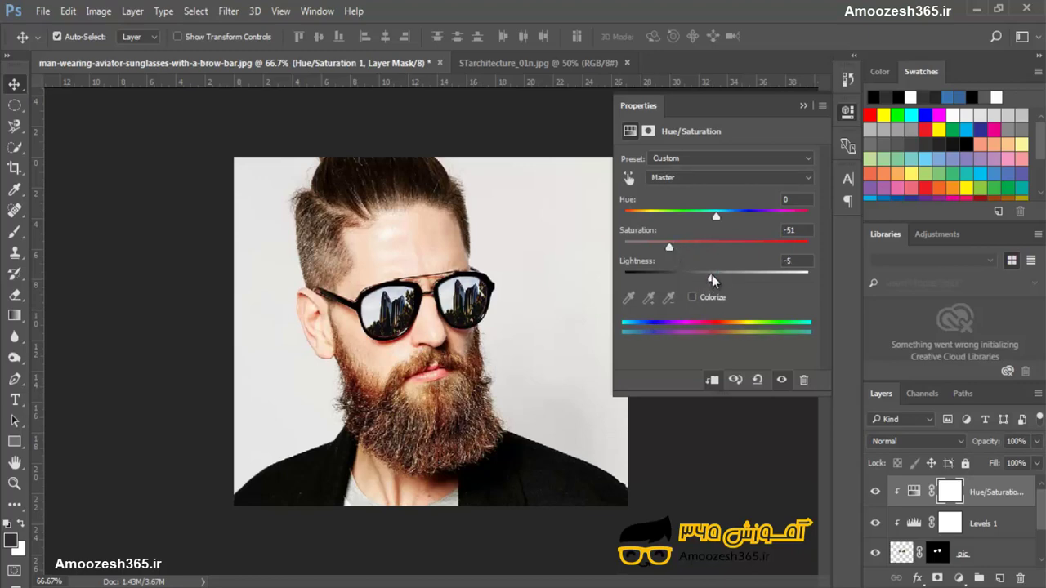
left_click(789, 260)
type("0")
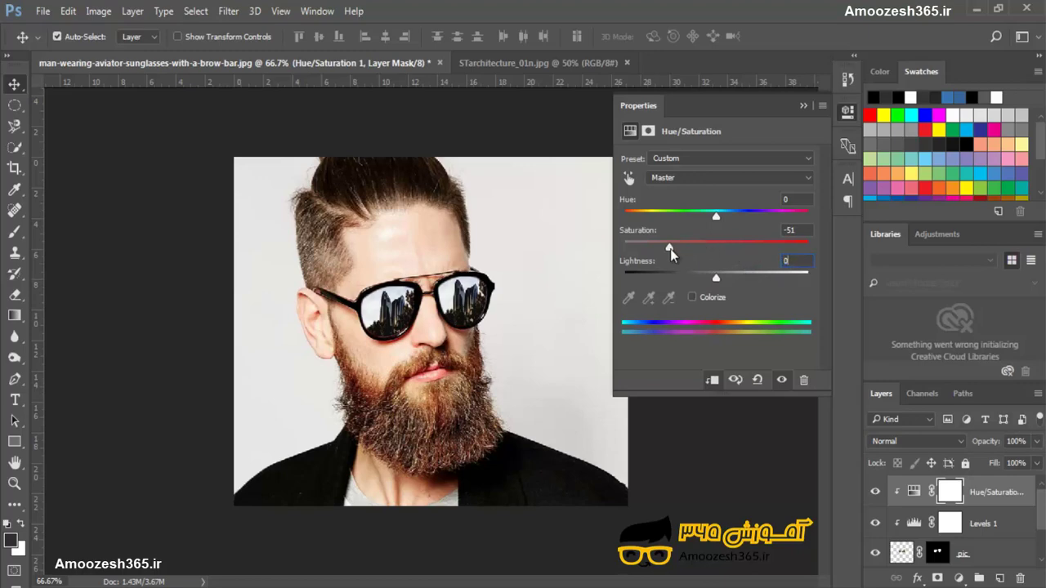
left_click_drag(665, 250, 683, 249)
left_click(828, 433)
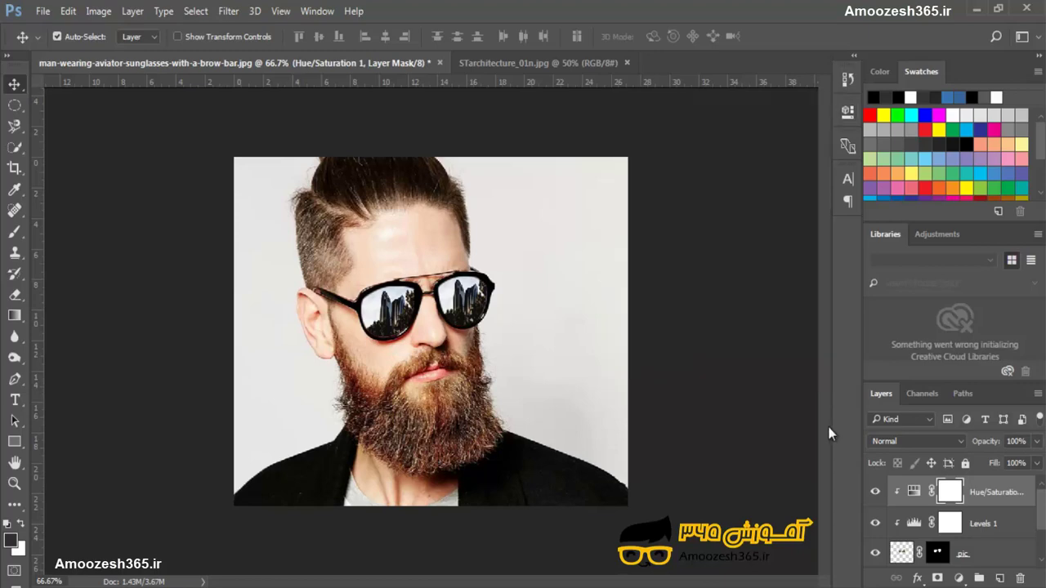
- Create a new layer clipped to the adjustment layers below
left_click(1000, 579)
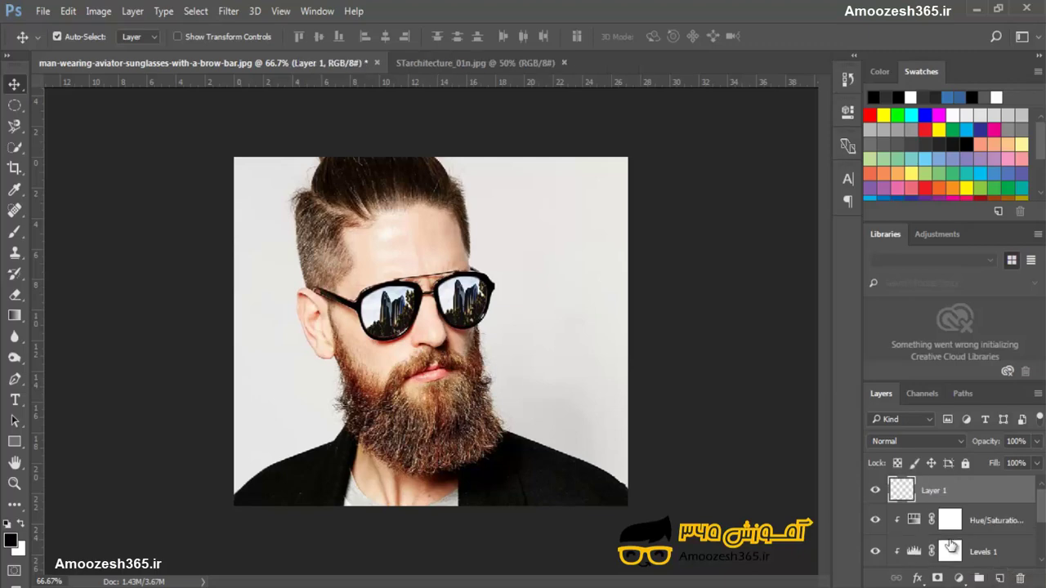
left_click_drag(947, 500, 948, 498)
left_click(948, 500, "alt")
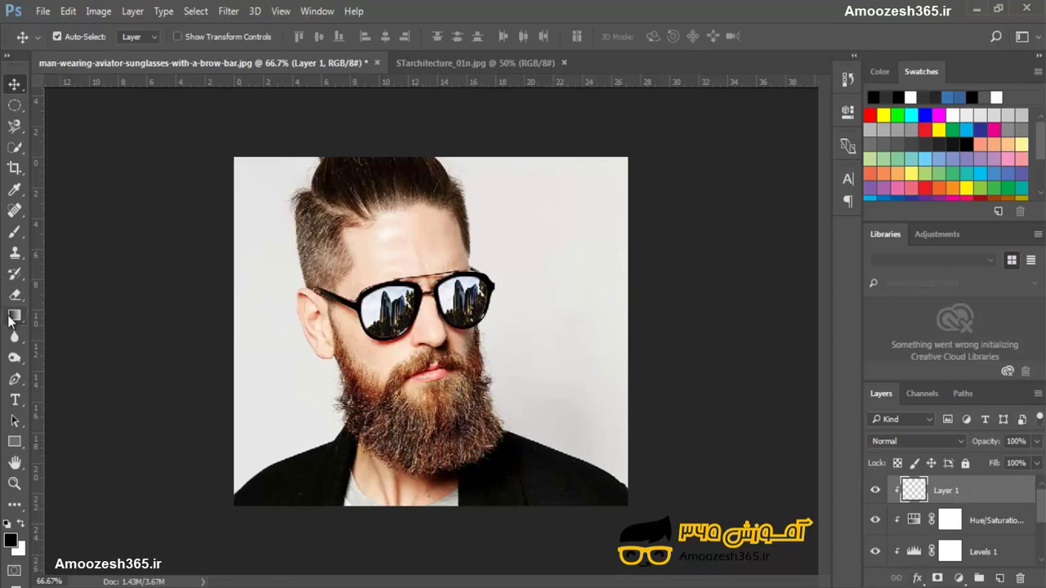
- Draw a vertical Foreground to Transparent gradient across the lenses
left_click(15, 315)
left_click(11, 542)
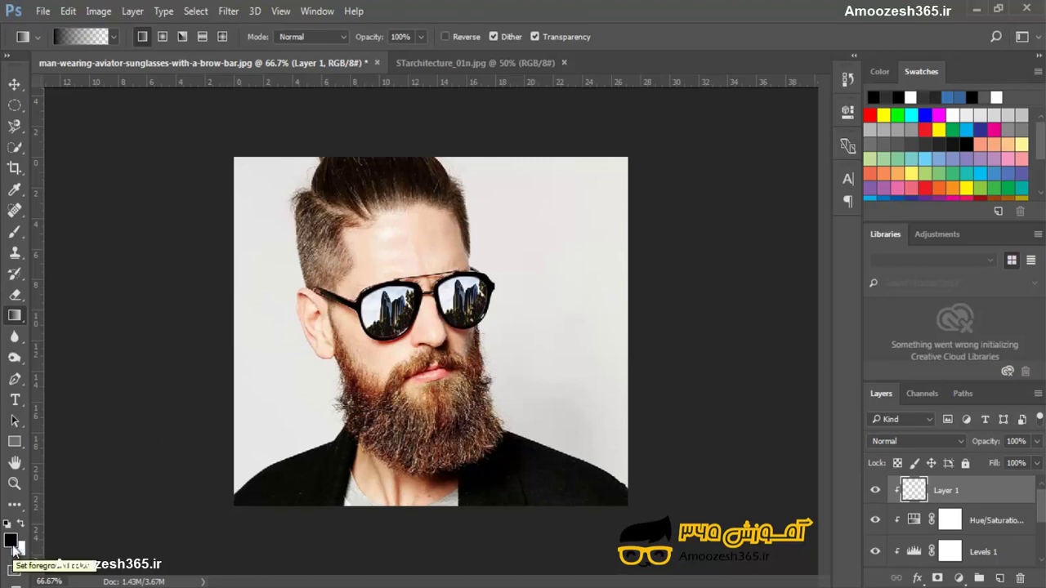
left_click(112, 36)
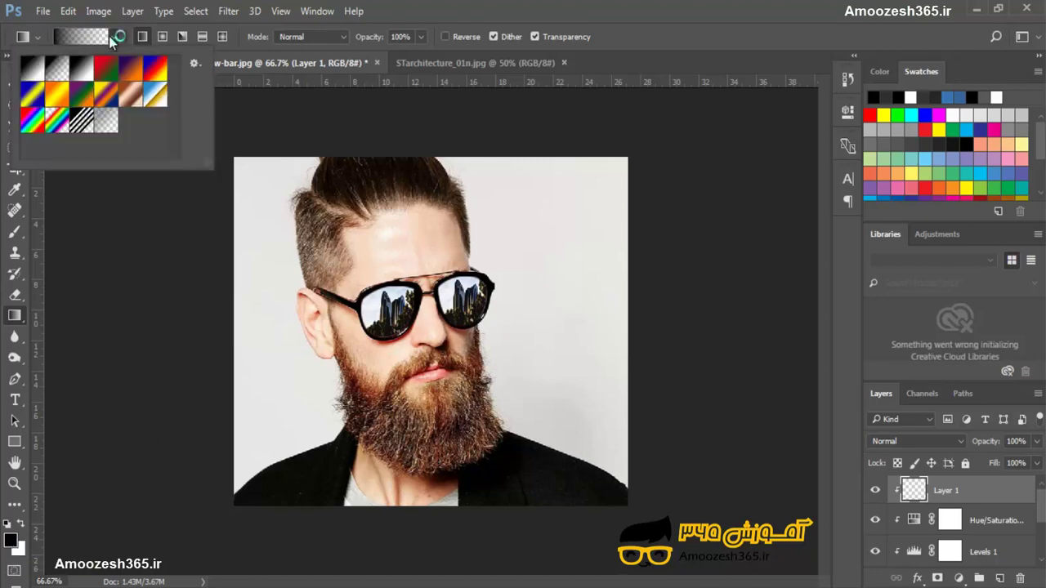
left_click(62, 77)
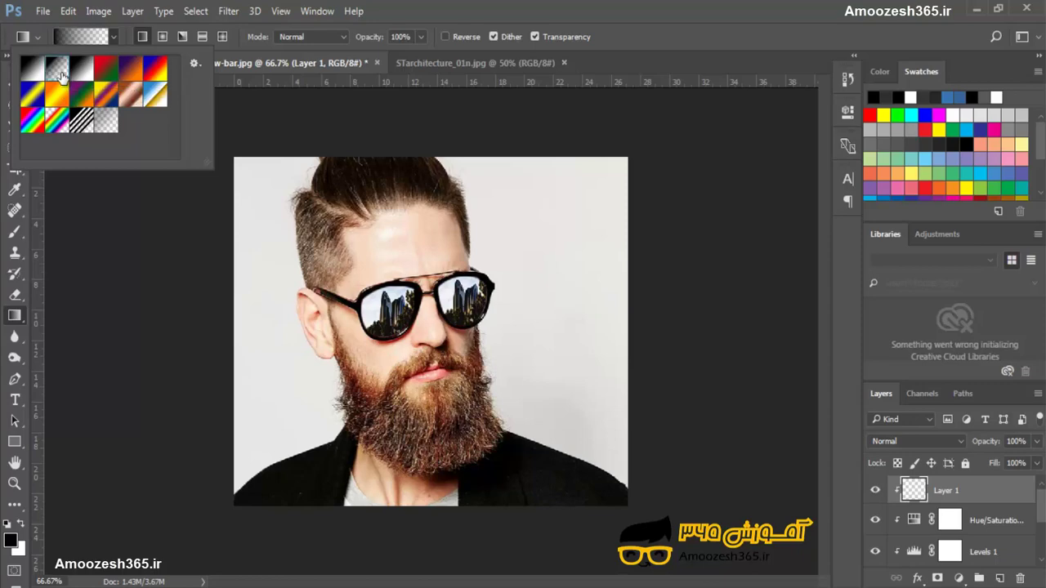
left_click(478, 3)
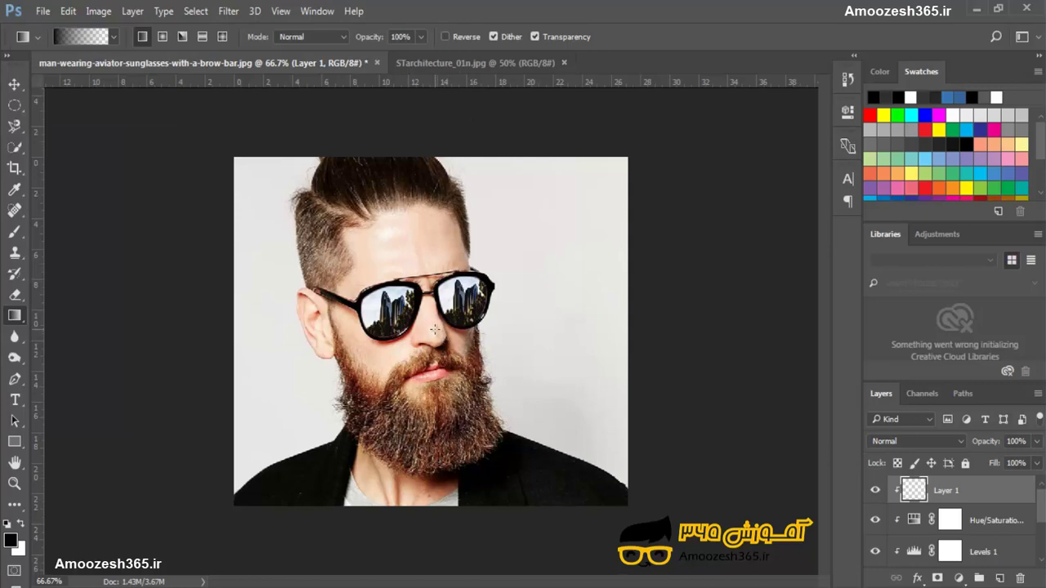
left_click_drag(435, 329, 435, 274)
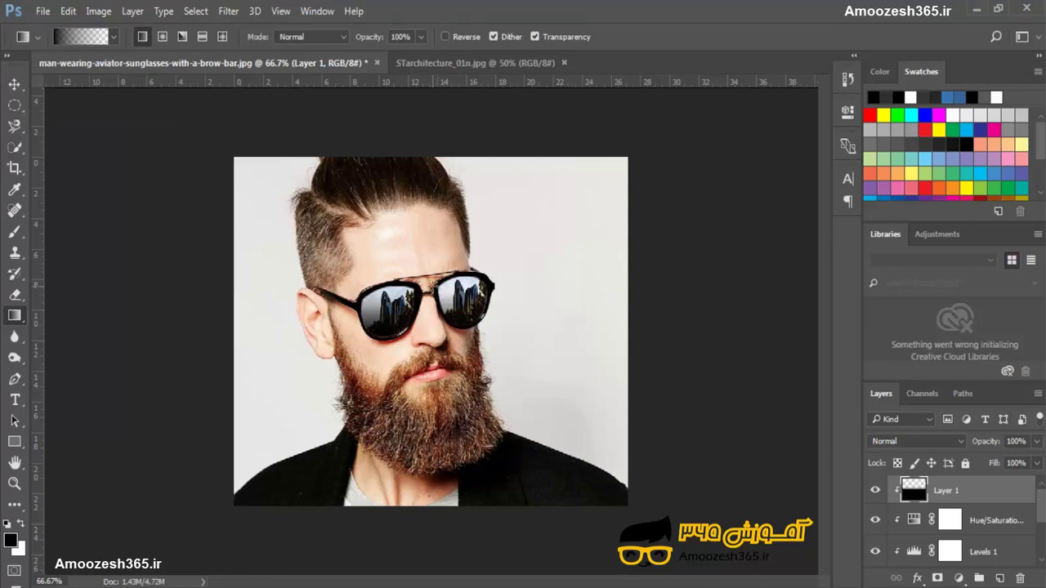
- Set the pic reflection layer's blend mode to Lighten
left_click(1038, 442)
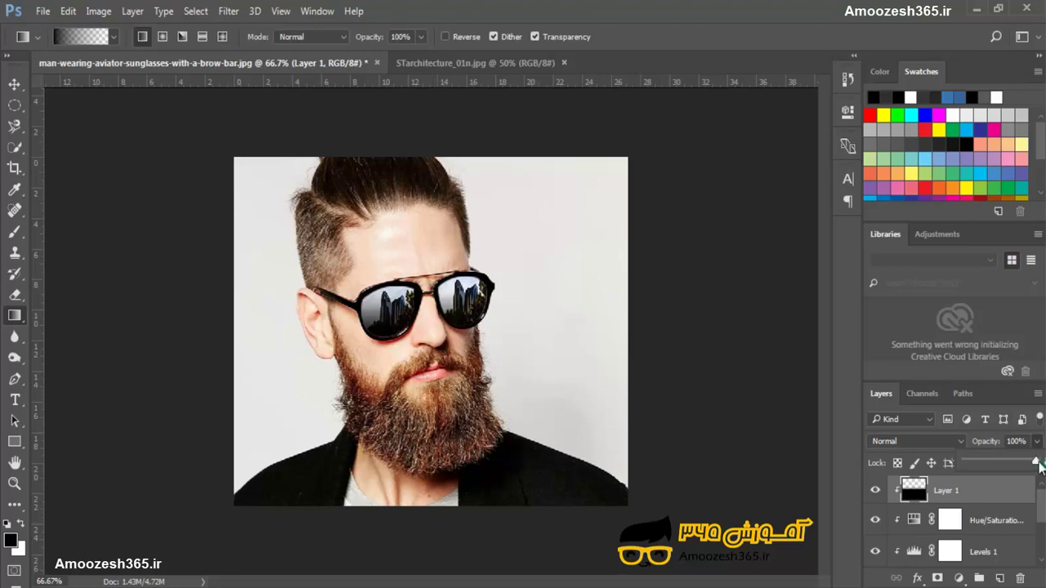
left_click_drag(1036, 463, 1031, 463)
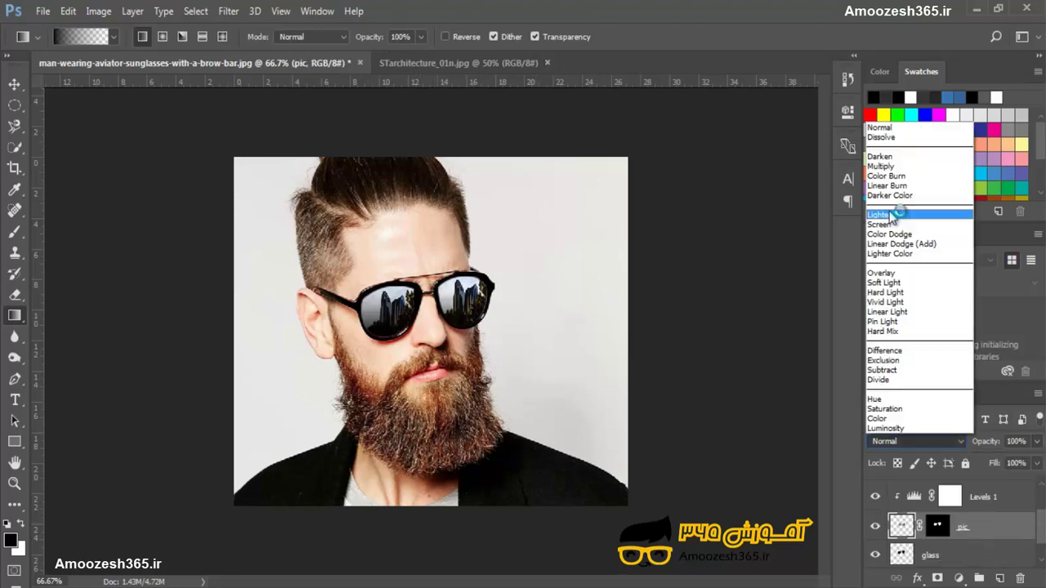
left_click(893, 212)
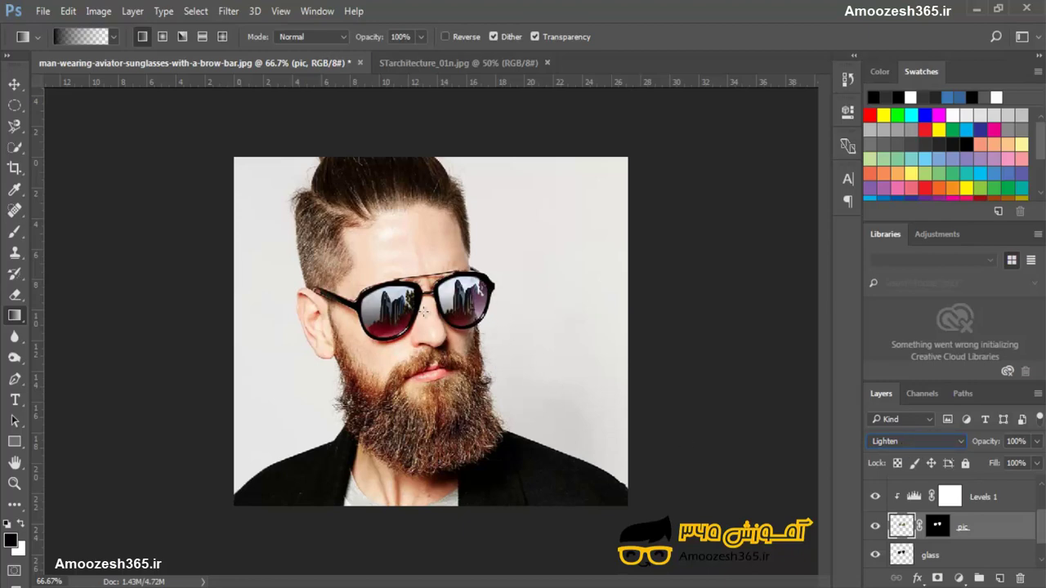
- Drop the pic layer's opacity to 60% and view the image at 100%
left_click(1036, 441)
left_click_drag(1036, 463, 1009, 466)
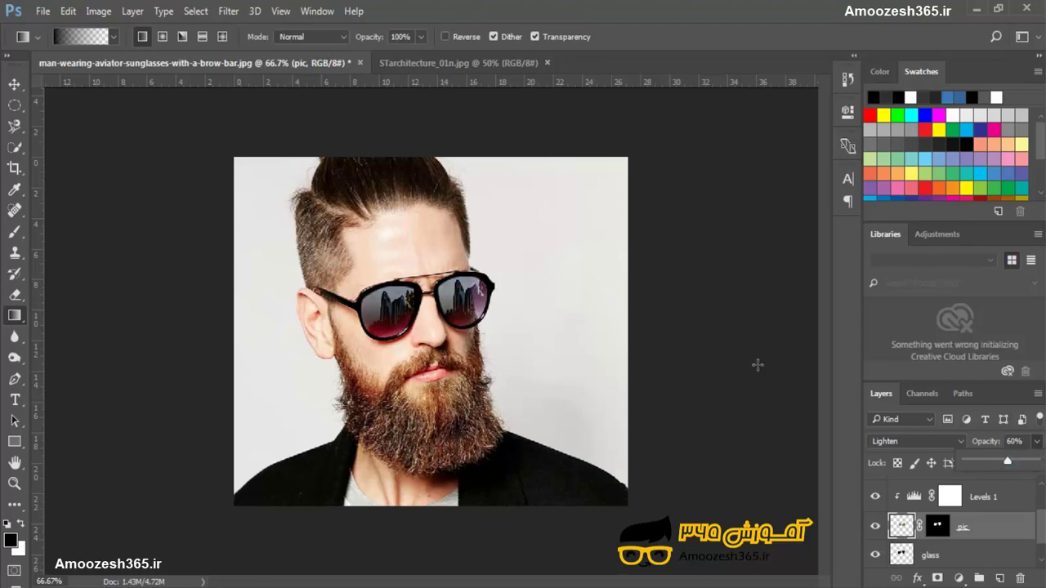
key("ctrl+1")
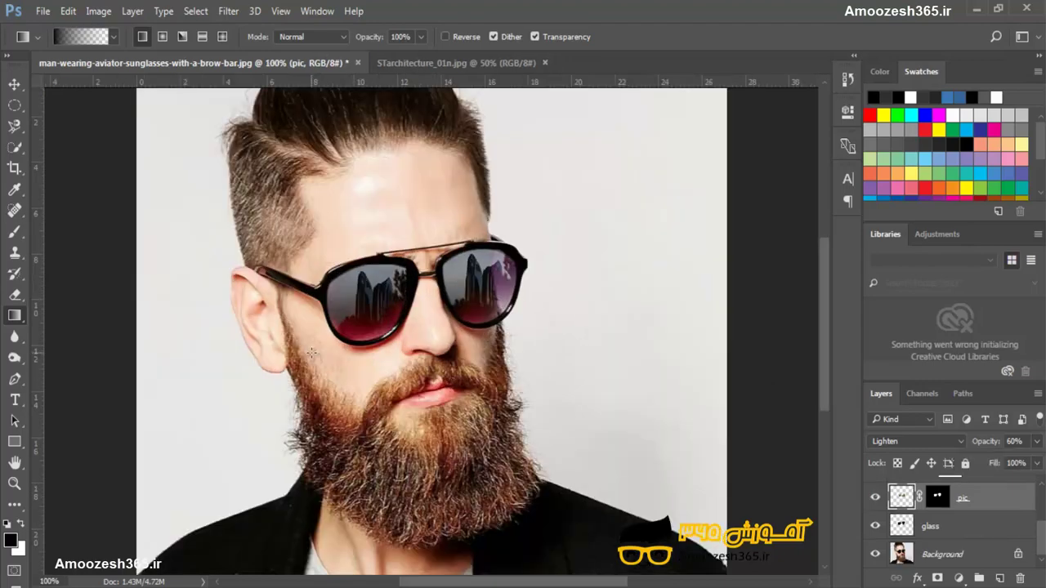